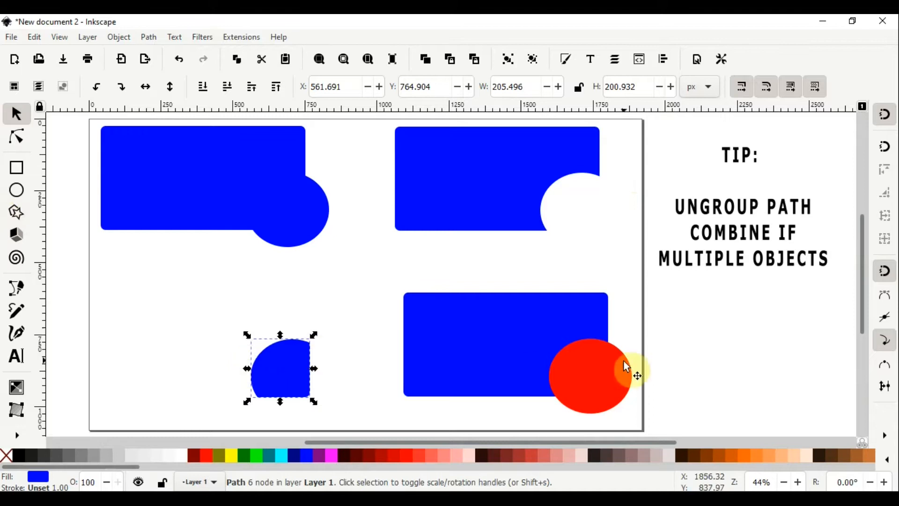
- Apply Exclusion to the overlapping blue rectangle and red circle in the lower-right area of the page
{"action": "left_click", "coordinate": [622, 377], "text": "shift"}
{"action": "left_click", "coordinate": [119, 37]}
{"action": "left_click", "coordinate": [155, 37]}
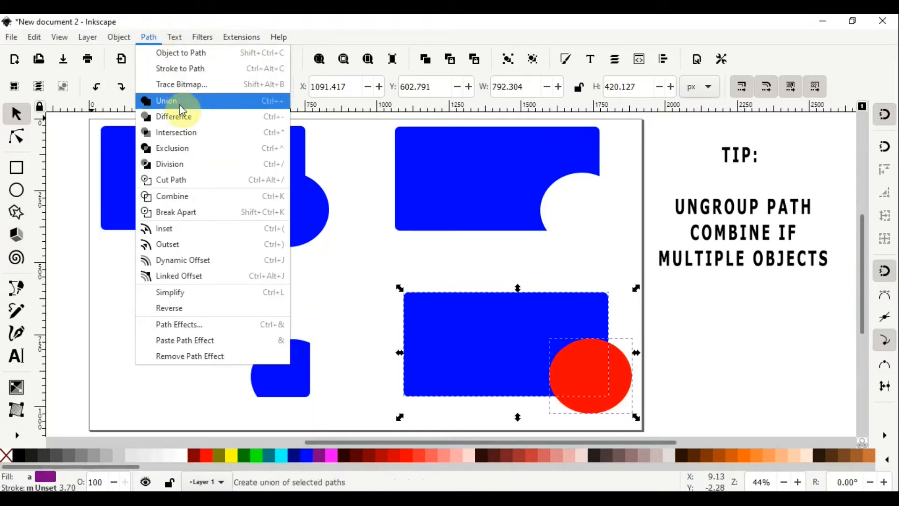
{"action": "left_click", "coordinate": [158, 149]}
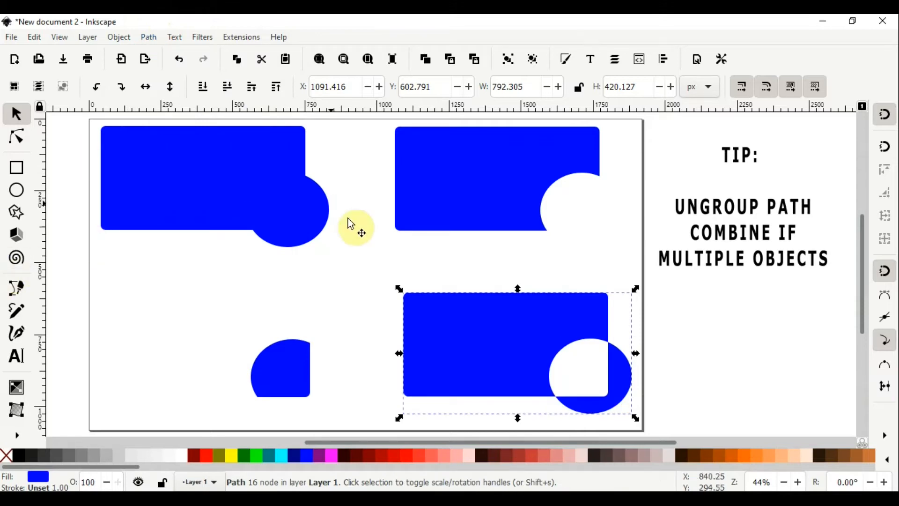
{"action": "left_click", "coordinate": [515, 203]}
{"action": "left_click", "coordinate": [536, 362]}
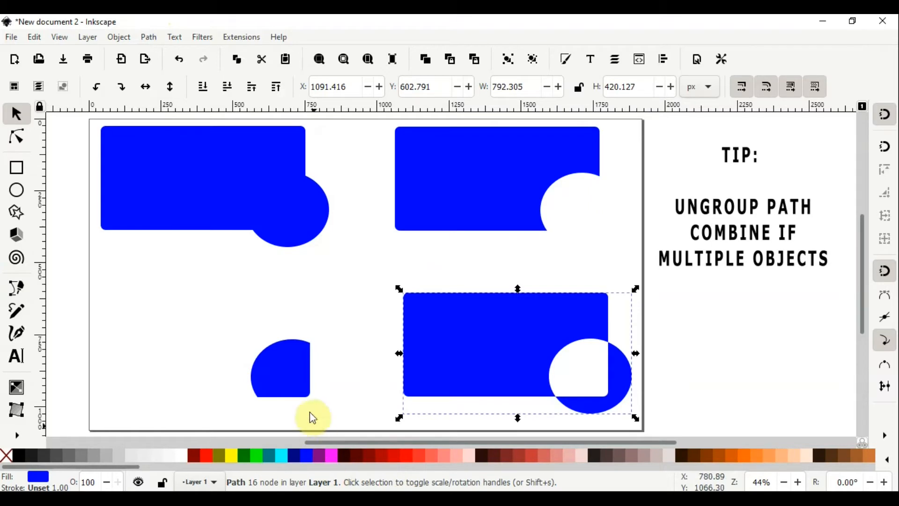
{"action": "left_click", "coordinate": [297, 387]}
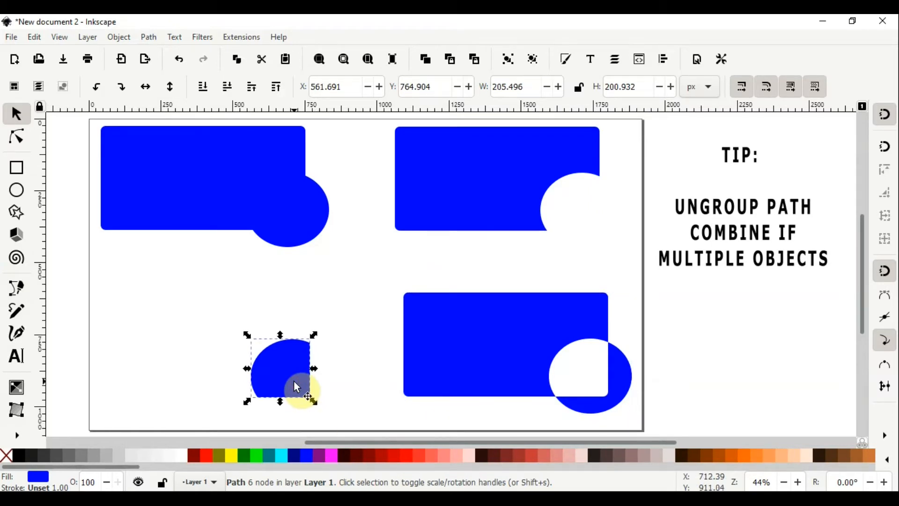
{"action": "left_click", "coordinate": [354, 369]}
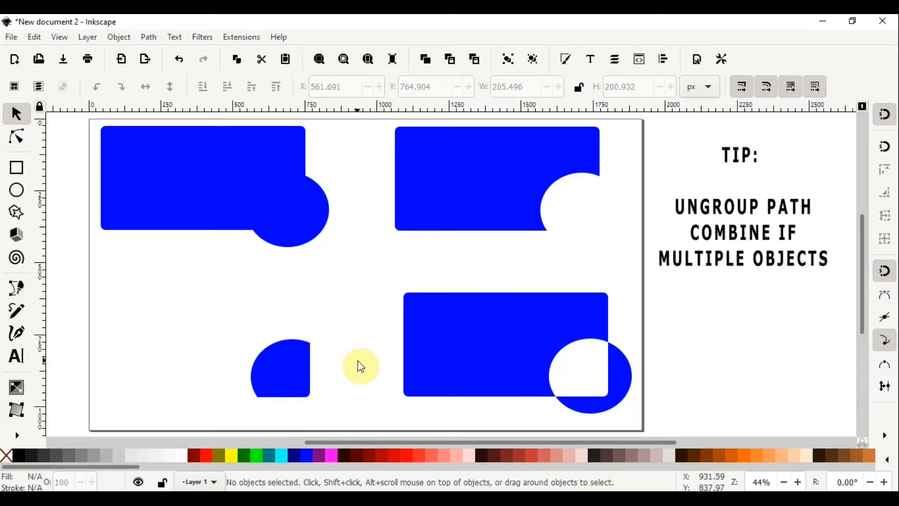
- Delete all four blue example shapes from the page, leaving the tip text beside it
{"action": "left_click", "coordinate": [312, 237]}
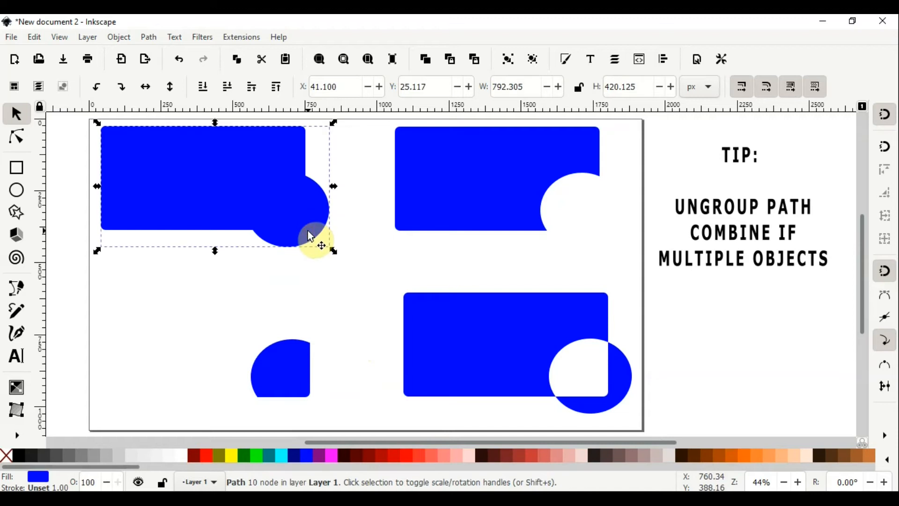
{"action": "key", "text": "Delete"}
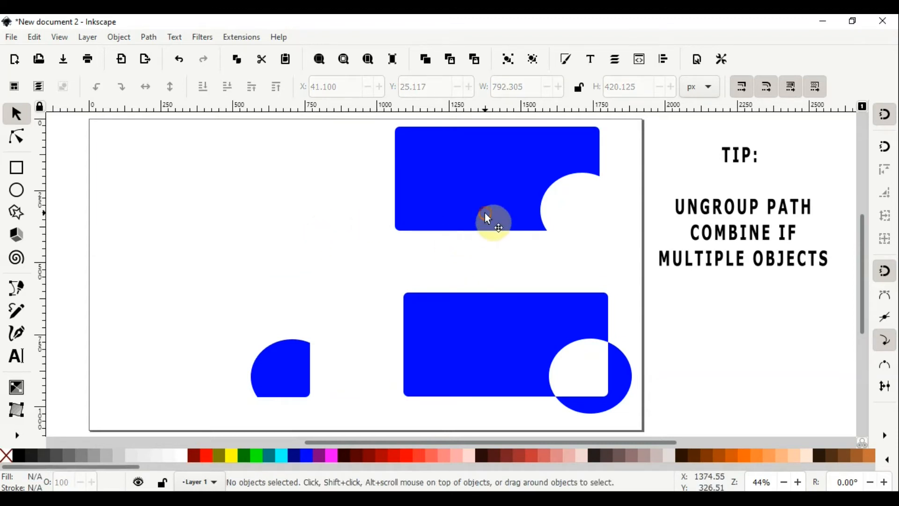
{"action": "left_click", "coordinate": [488, 218]}
{"action": "key", "text": "Delete"}
{"action": "left_click", "coordinate": [612, 395]}
{"action": "key", "text": "Delete"}
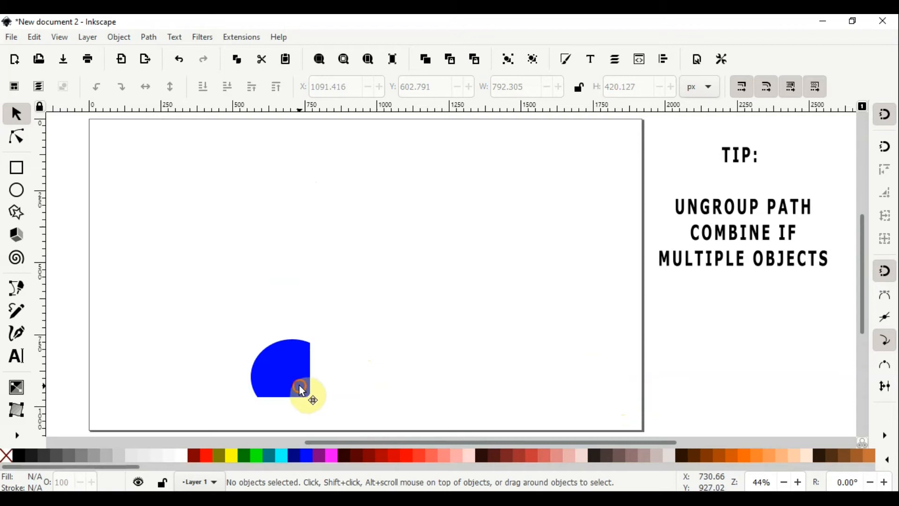
{"action": "left_click", "coordinate": [299, 385]}
{"action": "key", "text": "Delete"}
- Draw a blue rectangle about 692 × 393 px and a red circle about 283 × 288 px overlapping its lower-right corner
{"action": "left_click", "coordinate": [21, 177]}
{"action": "left_click_drag", "start_coordinate": [113, 132], "coordinate": [314, 243]}
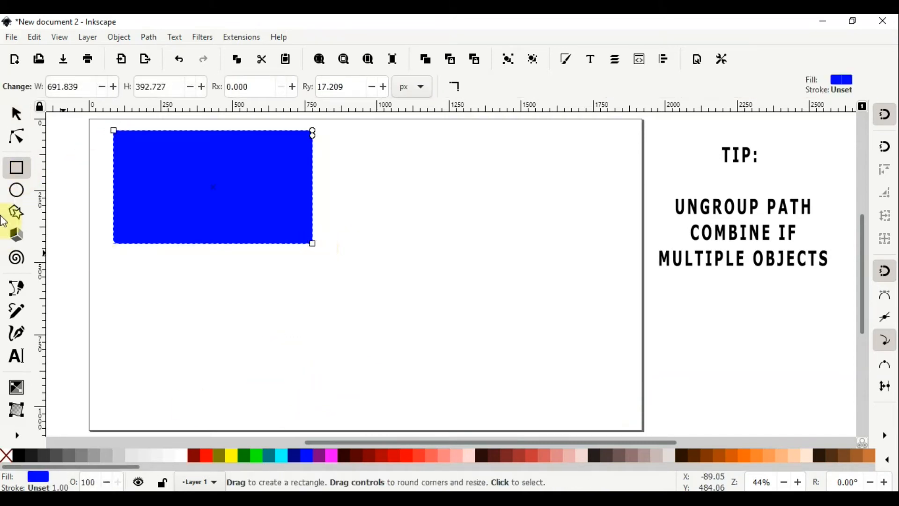
{"action": "left_click", "coordinate": [17, 190]}
{"action": "left_click_drag", "start_coordinate": [263, 196], "coordinate": [345, 279]}
- Duplicate the blue rectangle together with the red circle and place the copies on the right half of the page
{"action": "left_click", "coordinate": [16, 115]}
{"action": "left_click", "coordinate": [181, 194]}
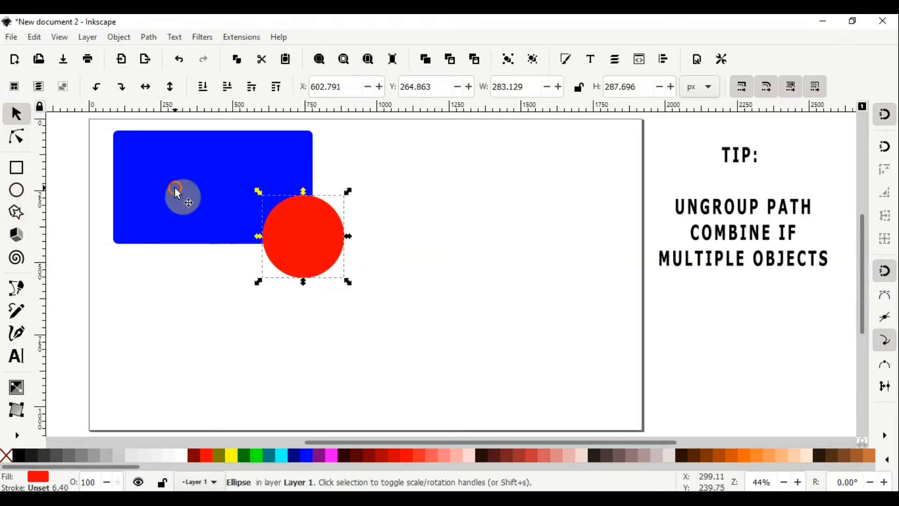
{"action": "left_click", "coordinate": [316, 265], "text": "shift"}
{"action": "key", "text": "ctrl+d"}
{"action": "left_click_drag", "start_coordinate": [225, 180], "coordinate": [481, 165]}
- Apply Division to the left rectangle and circle, and move the separated corner piece below the rectangle
{"action": "left_click", "coordinate": [218, 196]}
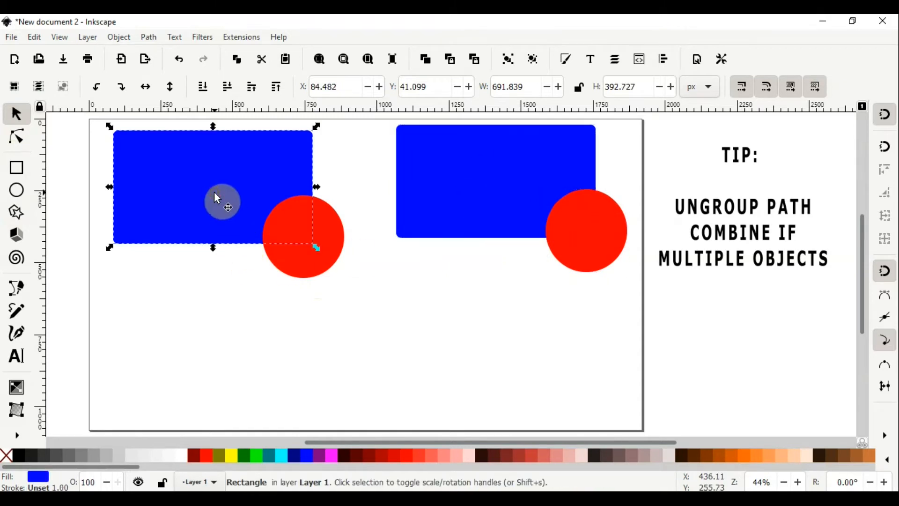
{"action": "left_click", "coordinate": [315, 253], "text": "shift"}
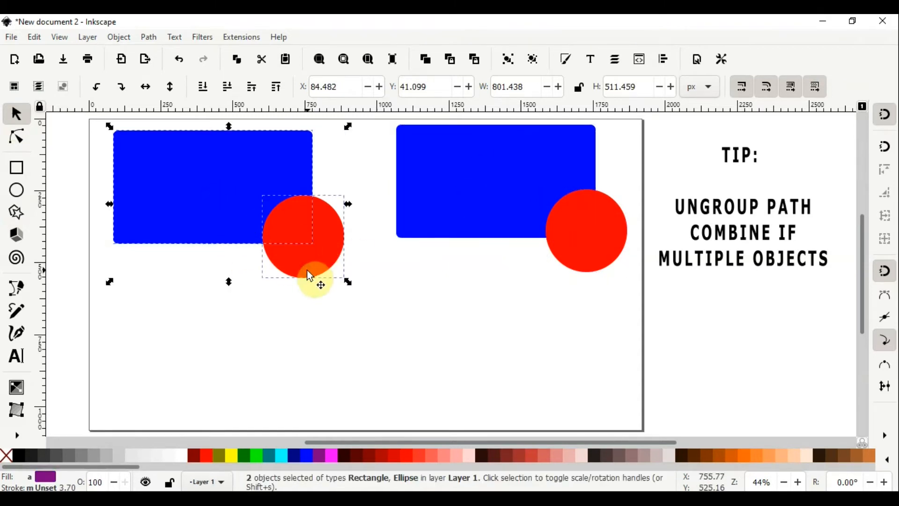
{"action": "left_click", "coordinate": [151, 37]}
{"action": "left_click", "coordinate": [166, 164]}
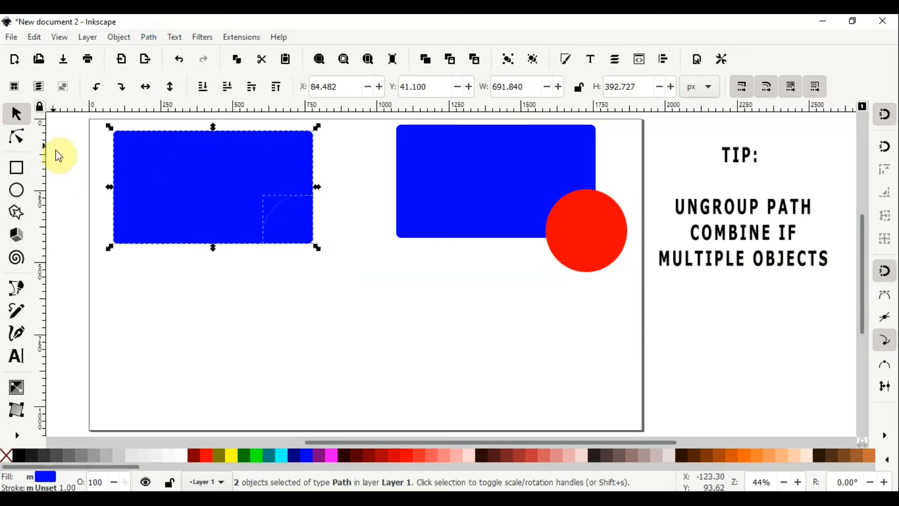
{"action": "left_click", "coordinate": [71, 150]}
{"action": "left_click", "coordinate": [297, 240]}
{"action": "left_click_drag", "start_coordinate": [298, 251], "coordinate": [296, 298]}
- Apply Cut Path to the right rectangle and circle, and fill the resulting paths with red (#FF0000)
{"action": "left_click", "coordinate": [487, 173]}
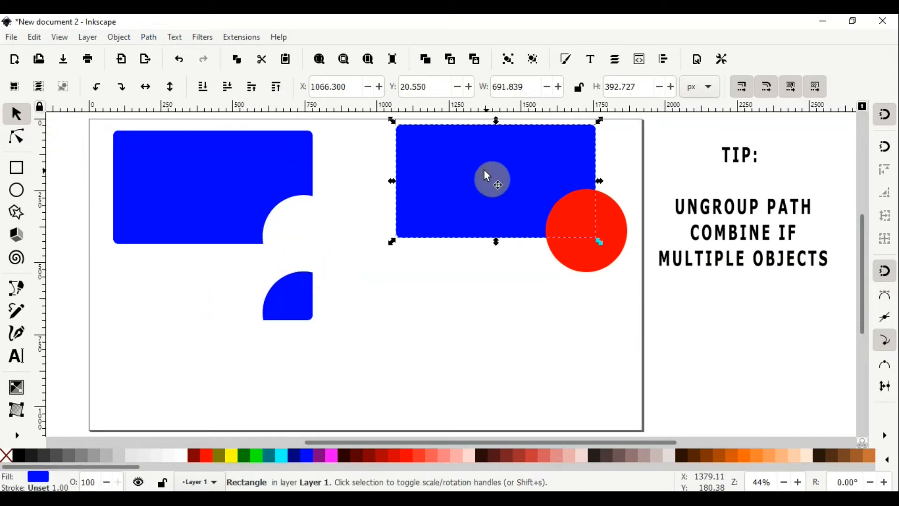
{"action": "left_click", "coordinate": [589, 270], "text": "shift"}
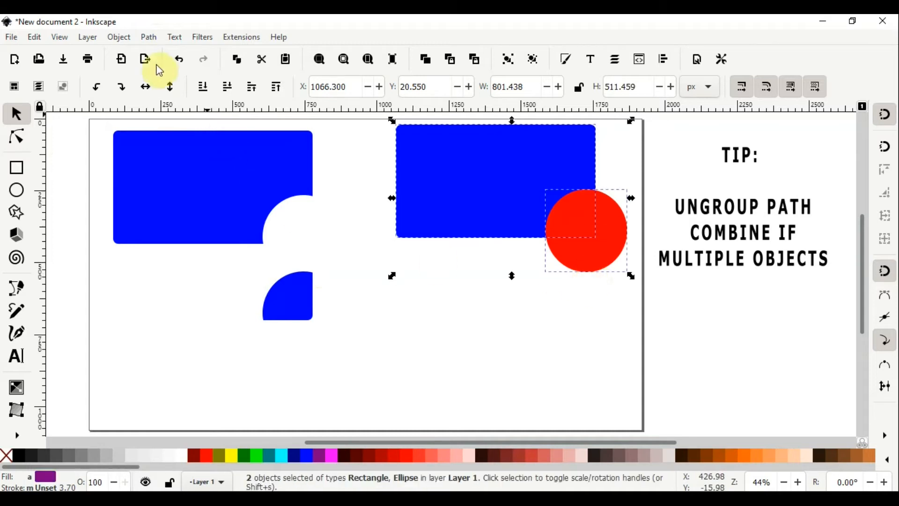
{"action": "left_click", "coordinate": [150, 38]}
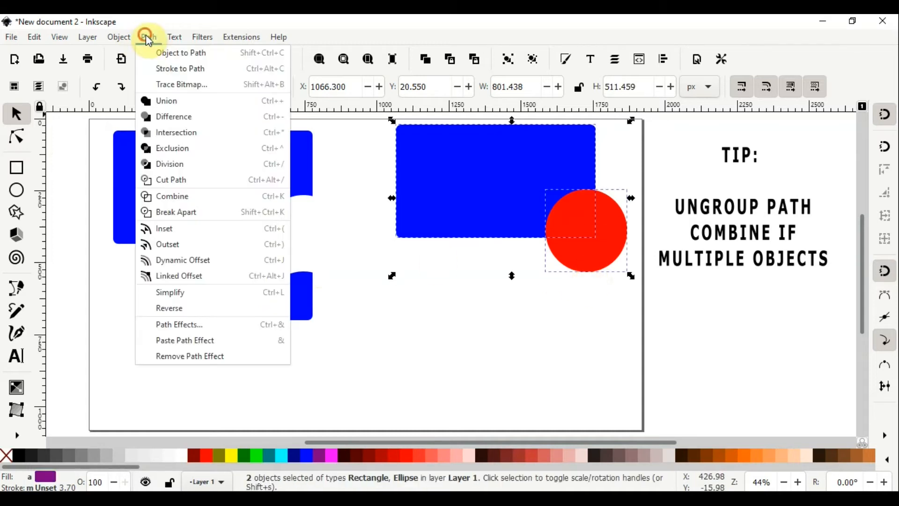
{"action": "left_click", "coordinate": [189, 179]}
{"action": "left_click", "coordinate": [404, 456]}
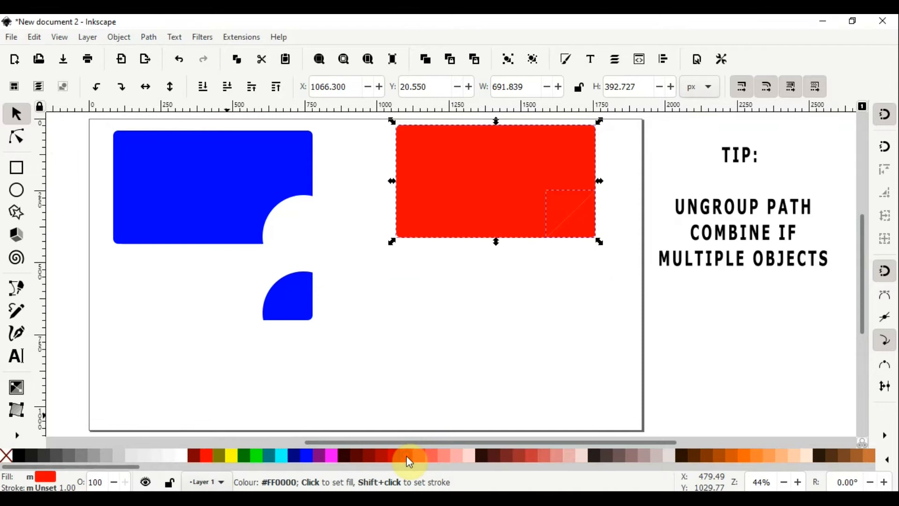
- Move the cut corner piece below the right rectangle and fill both the piece and the rectangle with blue (#0000FF)
{"action": "left_click", "coordinate": [572, 316]}
{"action": "left_click", "coordinate": [597, 244]}
{"action": "left_click_drag", "start_coordinate": [597, 241], "coordinate": [497, 330]}
{"action": "left_click", "coordinate": [305, 456]}
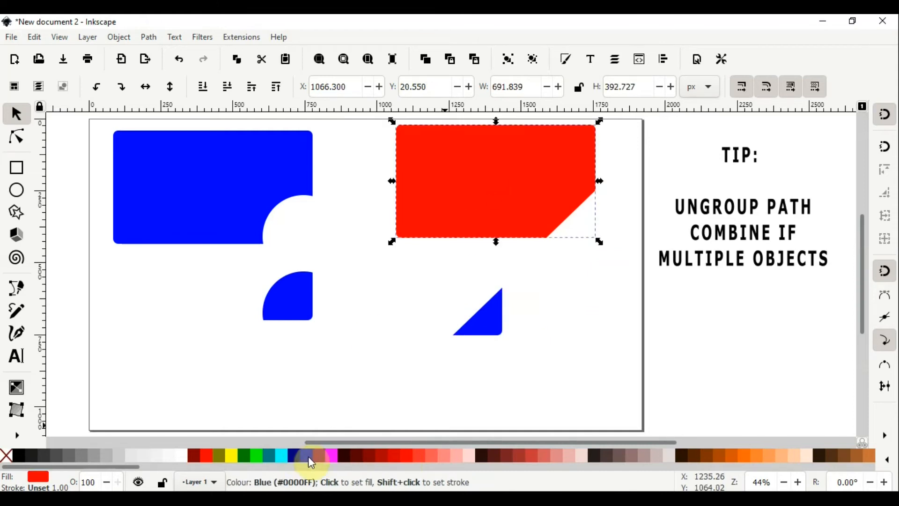
{"action": "left_click", "coordinate": [309, 456]}
- Enlarge and rearrange the two cut-off pieces below the rectangles, making the triangular piece about 335 × 428 px
{"action": "left_click_drag", "start_coordinate": [497, 313], "coordinate": [554, 290]}
{"action": "left_click_drag", "start_coordinate": [301, 297], "coordinate": [474, 277]}
{"action": "left_click_drag", "start_coordinate": [540, 289], "coordinate": [564, 277]}
{"action": "left_click_drag", "start_coordinate": [490, 298], "coordinate": [368, 367]}
{"action": "left_click_drag", "start_coordinate": [398, 311], "coordinate": [453, 313]}
{"action": "left_click", "coordinate": [572, 288]}
{"action": "left_click_drag", "start_coordinate": [558, 297], "coordinate": [550, 373]}
{"action": "left_click_drag", "start_coordinate": [585, 307], "coordinate": [631, 307]}
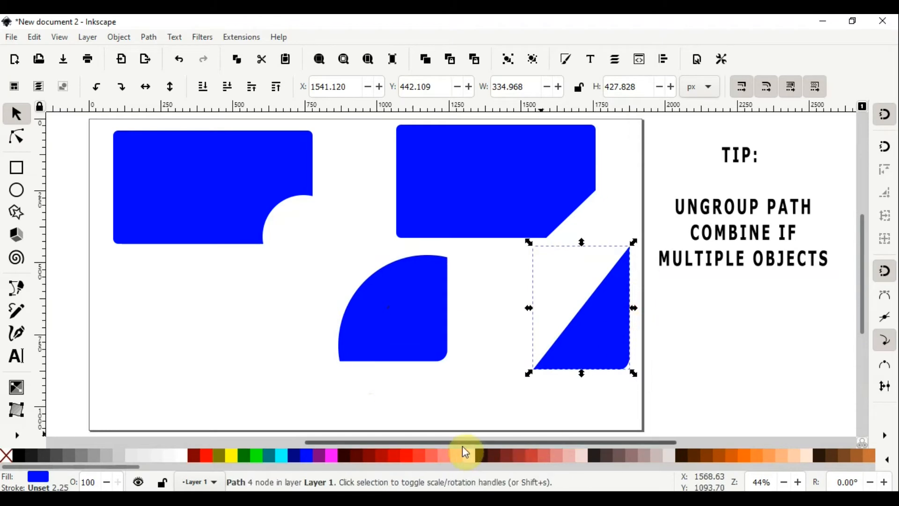
- Select all the division and cut path example shapes on the page and delete them
{"action": "left_click", "coordinate": [246, 206]}
{"action": "left_click_drag", "start_coordinate": [92, 119], "coordinate": [642, 415]}
{"action": "key", "text": "Delete"}
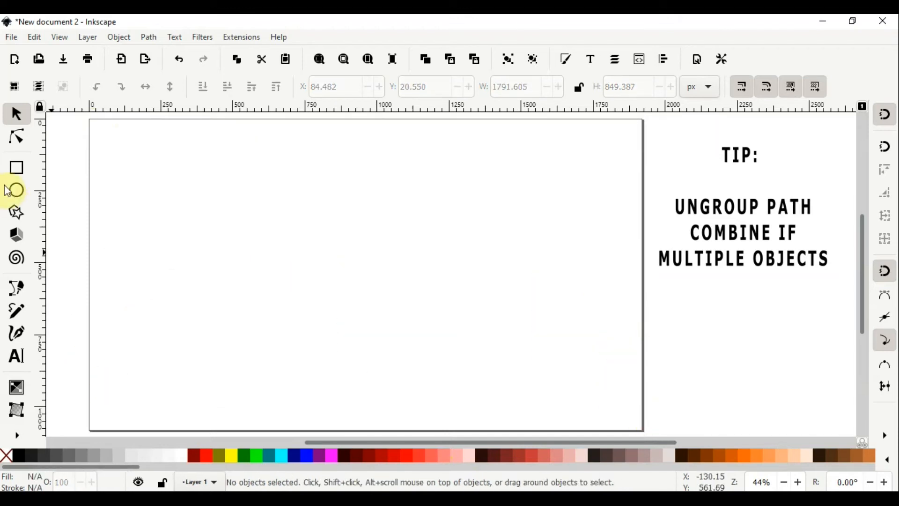
- Draw a blue rectangle about 865 × 502 px and a red ellipse with radii about 224 and 160 px over its lower-right corner
{"action": "left_click", "coordinate": [17, 168]}
{"action": "left_click_drag", "start_coordinate": [147, 145], "coordinate": [397, 291]}
{"action": "left_click", "coordinate": [17, 190]}
{"action": "left_click_drag", "start_coordinate": [314, 237], "coordinate": [444, 329]}
{"action": "left_click", "coordinate": [402, 455]}
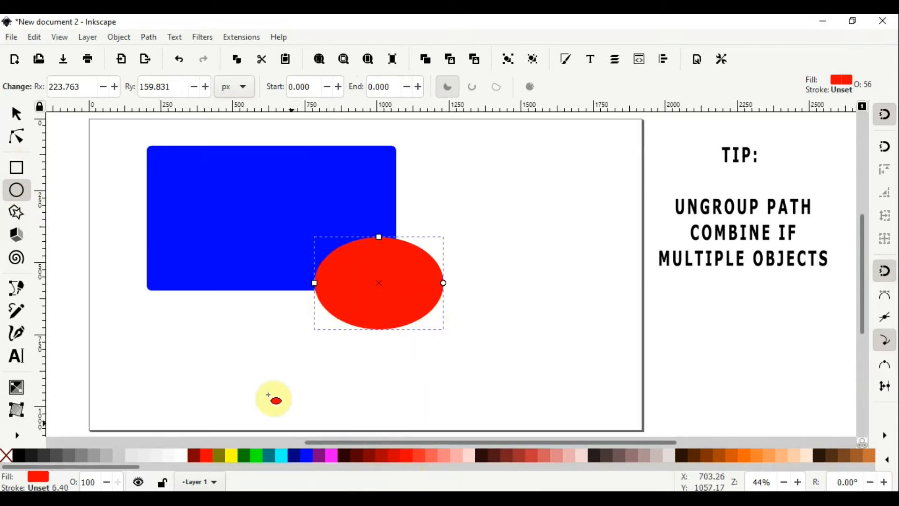
- Try merging the blue rectangle and red ellipse with Union, and undo the merge
{"action": "left_click", "coordinate": [7, 114]}
{"action": "left_click", "coordinate": [272, 204]}
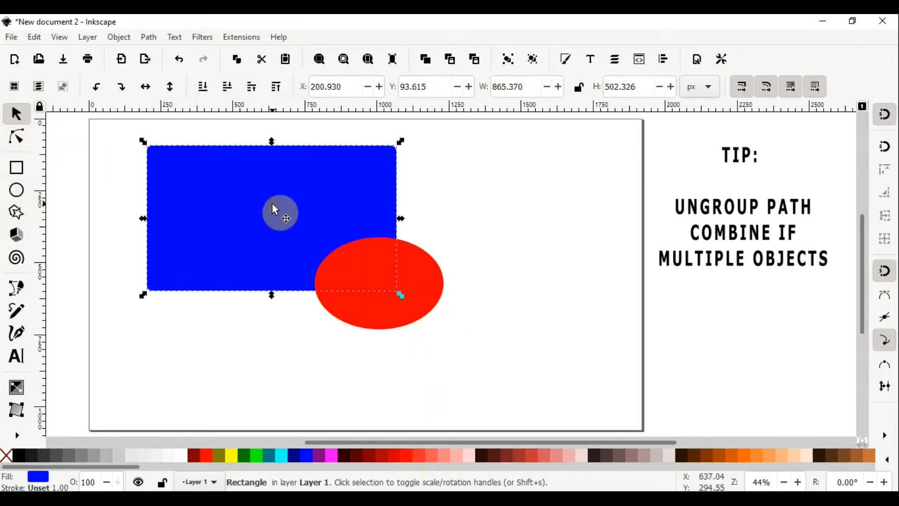
{"action": "left_click", "coordinate": [415, 290], "text": "shift"}
{"action": "left_click", "coordinate": [149, 37]}
{"action": "left_click", "coordinate": [171, 109]}
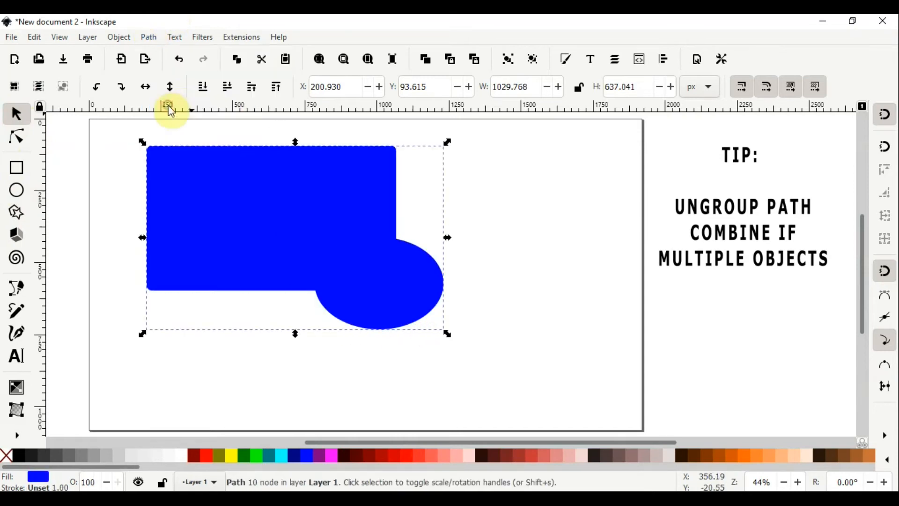
{"action": "left_click_drag", "start_coordinate": [399, 306], "coordinate": [388, 291]}
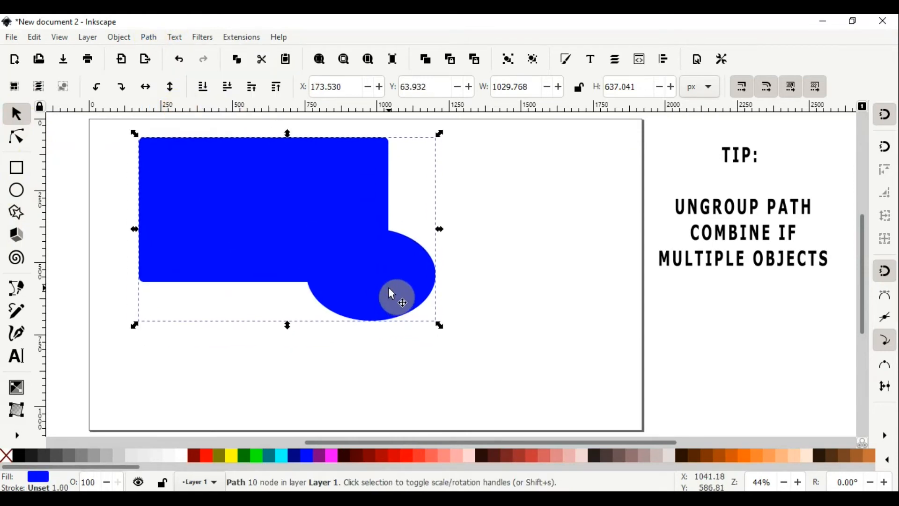
{"action": "key", "text": "ctrl+z"}
{"action": "key", "text": "ctrl+z"}
- Combine the blue rectangle and red ellipse into one path and shift it slightly left and down
{"action": "left_click", "coordinate": [222, 216]}
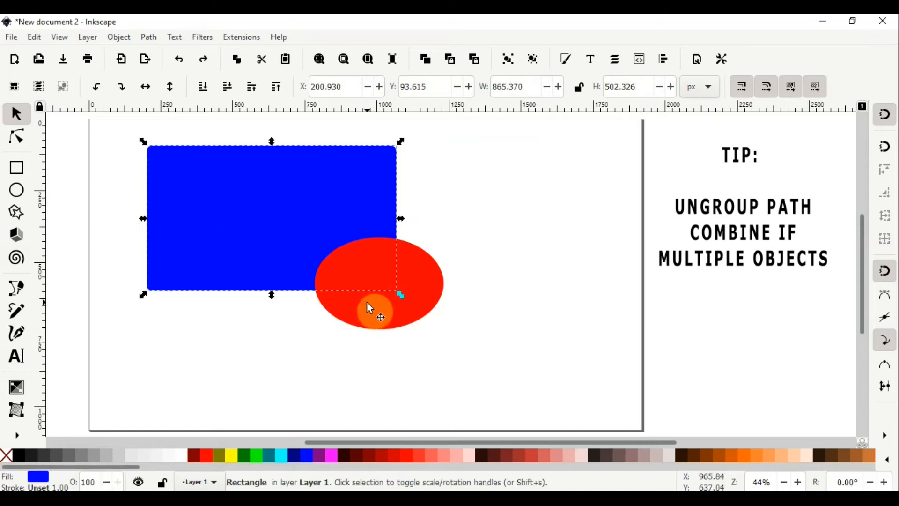
{"action": "left_click", "coordinate": [362, 301], "text": "shift"}
{"action": "left_click", "coordinate": [149, 37]}
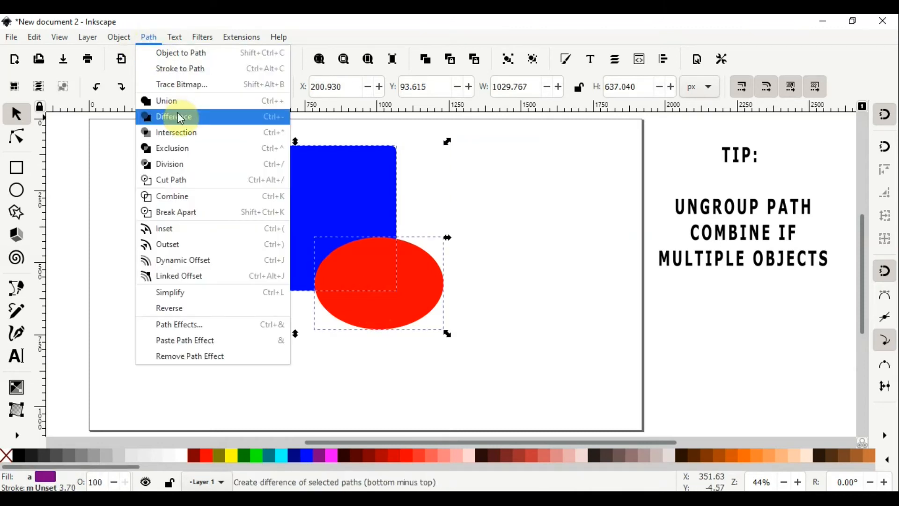
{"action": "left_click", "coordinate": [190, 196]}
{"action": "left_click_drag", "start_coordinate": [440, 294], "coordinate": [430, 299]}
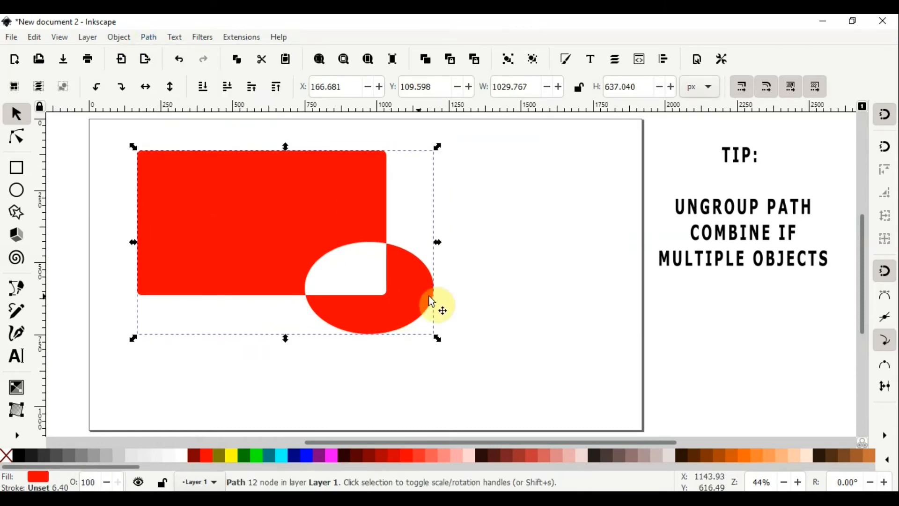
- Examine the nodes of the combined path and return to object selection
{"action": "left_click", "coordinate": [619, 331]}
{"action": "left_click", "coordinate": [421, 330]}
{"action": "left_click", "coordinate": [422, 330]}
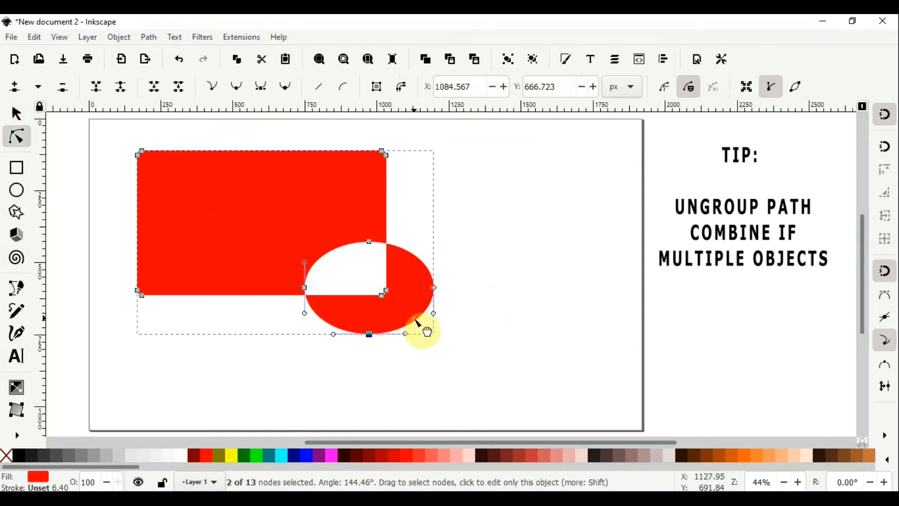
{"action": "left_click", "coordinate": [16, 115]}
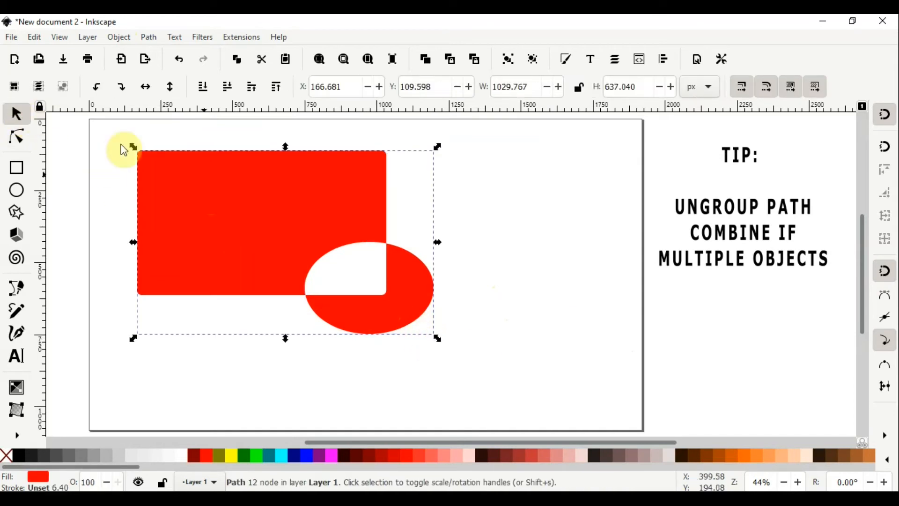
- Break the combined path apart and move the ellipse clear of the rectangle
{"action": "left_click", "coordinate": [122, 37]}
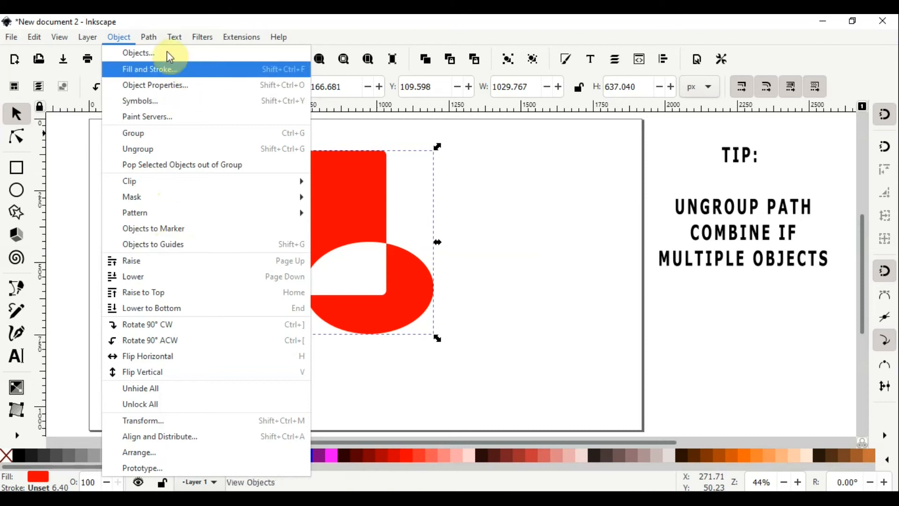
{"action": "left_click", "coordinate": [181, 212]}
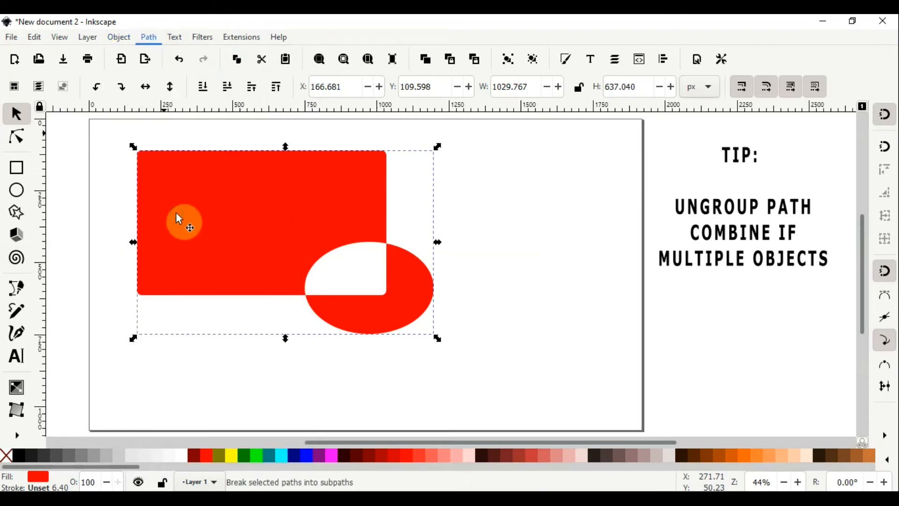
{"action": "left_click", "coordinate": [549, 315]}
{"action": "left_click_drag", "start_coordinate": [411, 317], "coordinate": [562, 305]}
- Fill the rectangle with blue and move the red ellipse back over its lower-right corner
{"action": "mouse_move", "coordinate": [335, 266]}
{"action": "left_mouse_down"}
{"action": "mouse_move", "coordinate": [314, 290]}
{"action": "mouse_move", "coordinate": [337, 271]}
{"action": "left_mouse_up"}
{"action": "left_click", "coordinate": [300, 455]}
{"action": "left_click_drag", "start_coordinate": [531, 286], "coordinate": [394, 294]}
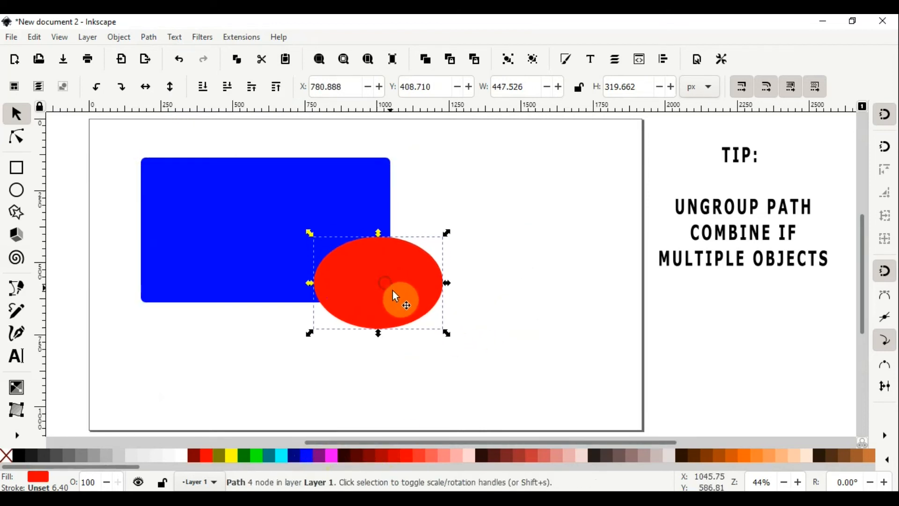
- Combine the red ellipse and the recoloured blue rectangle into a single path again
{"action": "left_click", "coordinate": [261, 174], "text": "shift"}
{"action": "left_click", "coordinate": [149, 37]}
{"action": "left_click", "coordinate": [171, 197]}
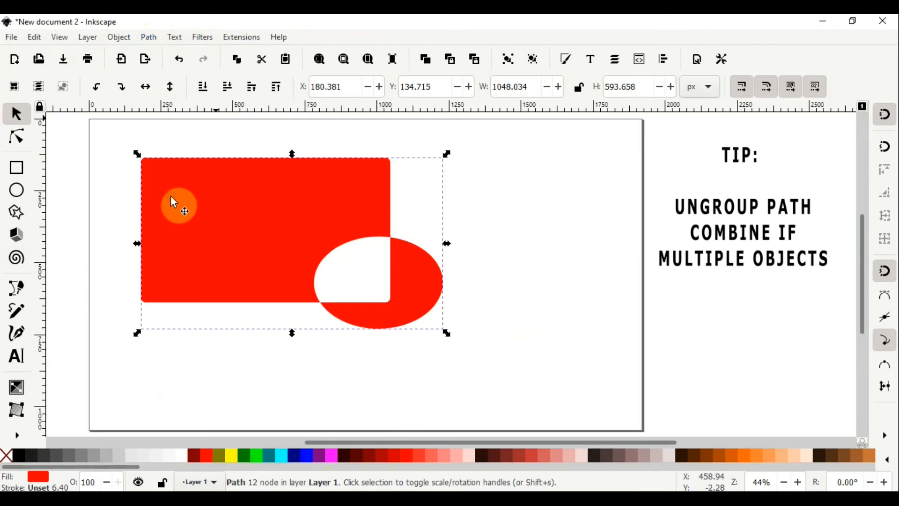
- Break the red combined path apart into its separate rectangle and ellipse
{"action": "left_click", "coordinate": [603, 259]}
{"action": "left_click", "coordinate": [319, 191]}
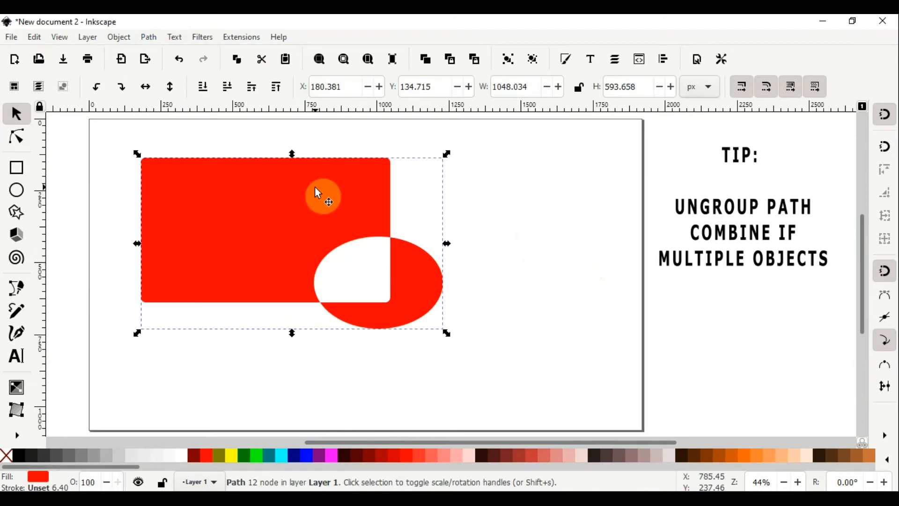
{"action": "left_click", "coordinate": [148, 37]}
{"action": "left_click", "coordinate": [195, 212]}
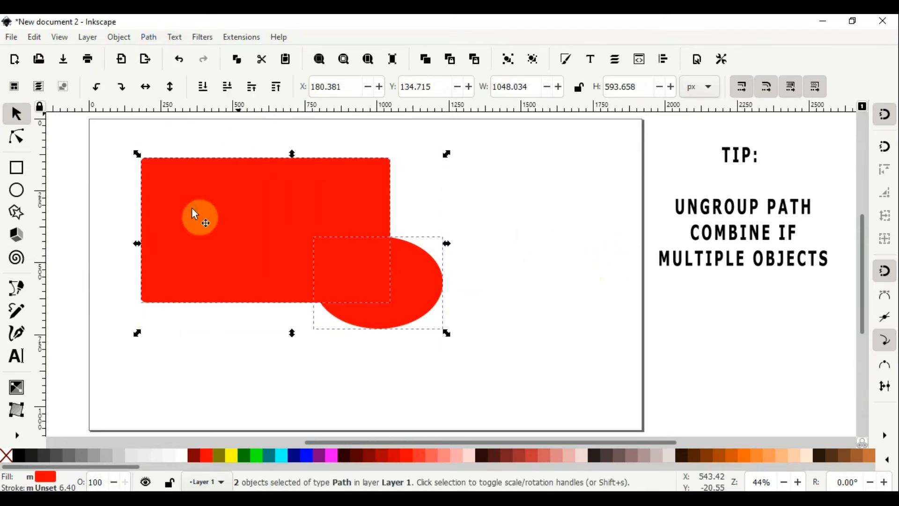
- Reposition the separated red shapes with the ellipse over the rectangle's lower-right corner, and fill the ellipse with blue
{"action": "left_click_drag", "start_coordinate": [417, 301], "coordinate": [398, 282]}
{"action": "left_click", "coordinate": [461, 288]}
{"action": "left_click", "coordinate": [446, 295]}
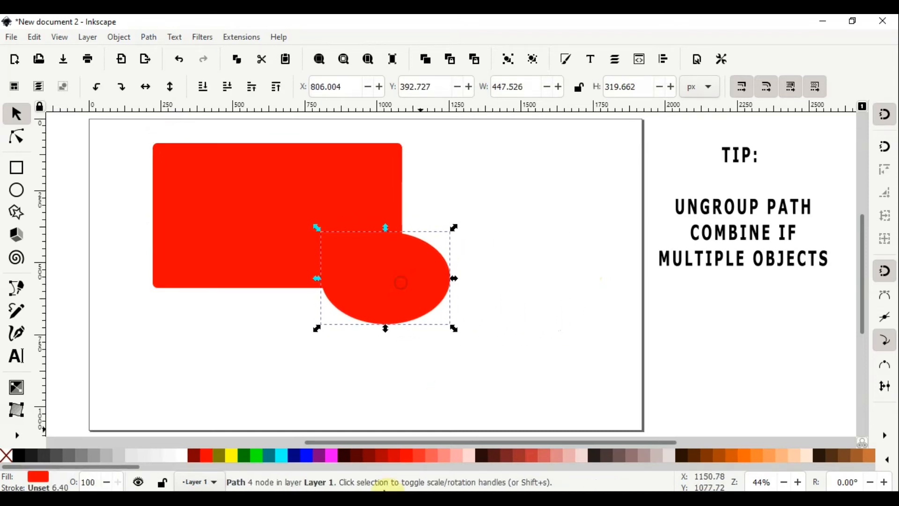
{"action": "left_click", "coordinate": [305, 455]}
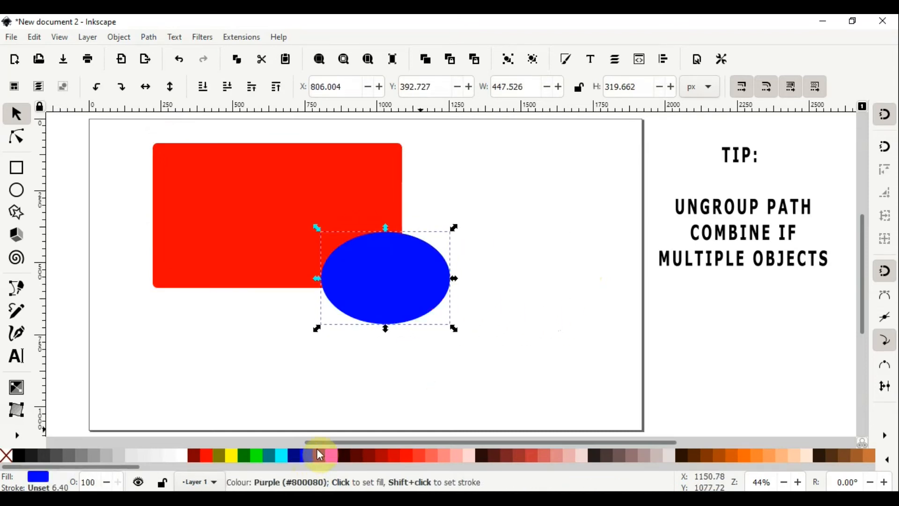
- Merge the blue ellipse and the red rectangle into one shape with Union
{"action": "left_click", "coordinate": [184, 144], "text": "shift"}
{"action": "left_click", "coordinate": [149, 37]}
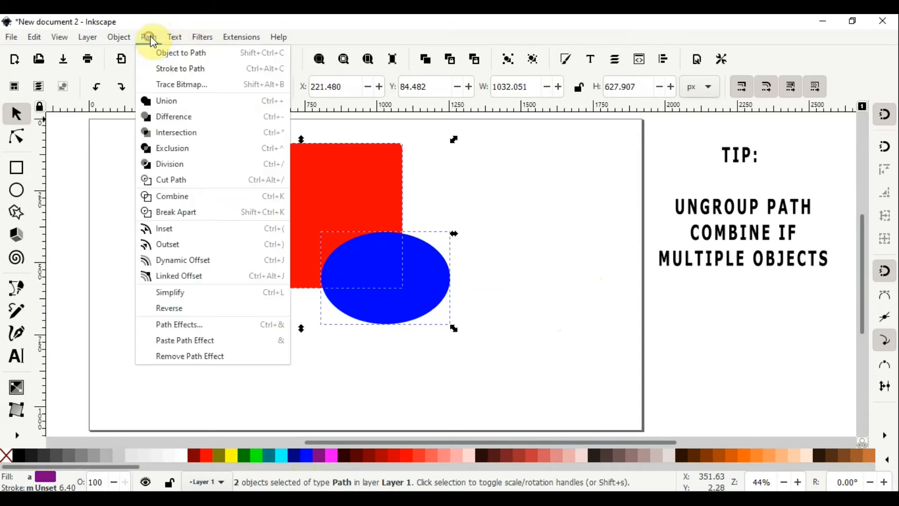
{"action": "left_click", "coordinate": [178, 105]}
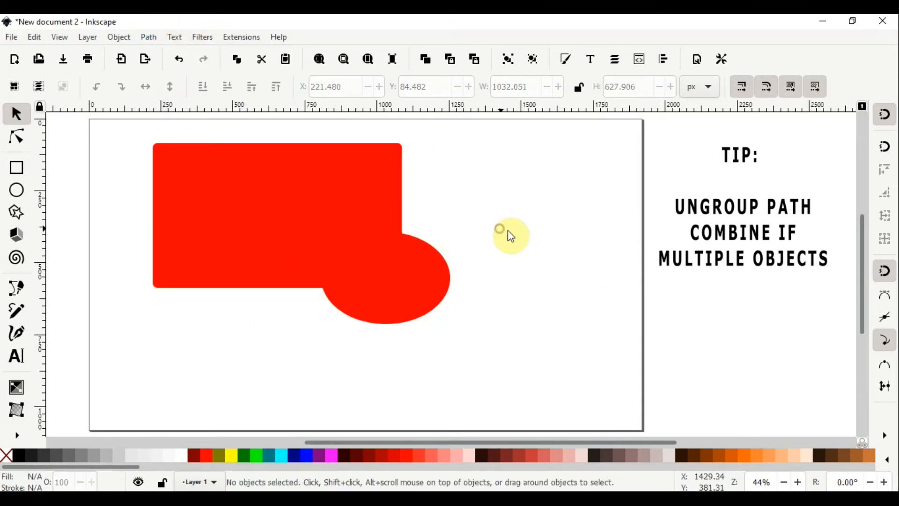
- Try to break the united red shape apart, testing the result by moving it slightly down and left
{"action": "left_click", "coordinate": [149, 38]}
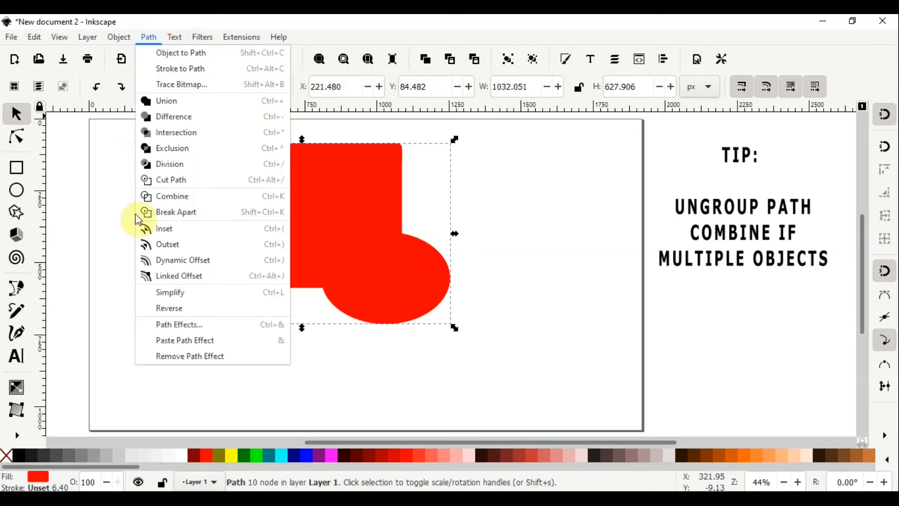
{"action": "left_click", "coordinate": [189, 216]}
{"action": "left_click_drag", "start_coordinate": [406, 261], "coordinate": [379, 312]}
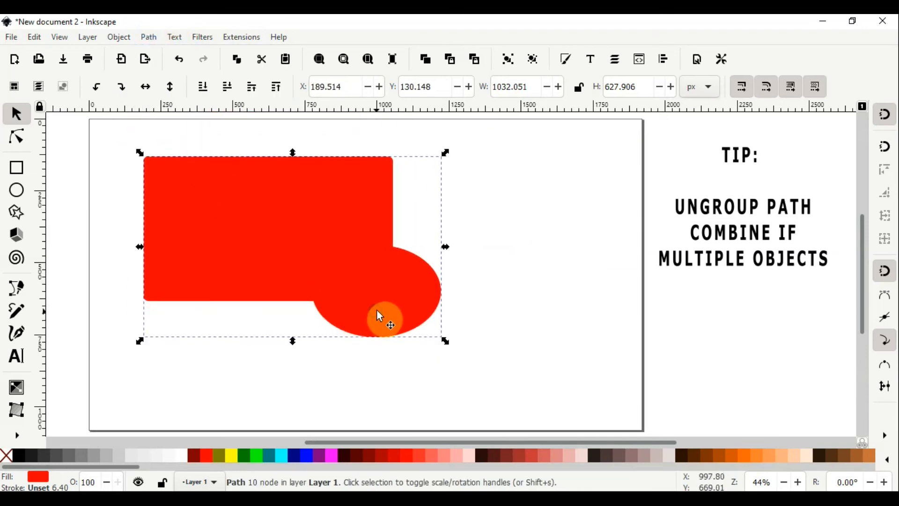
- Delete the united shape and place a new blue rectangle about 900 × 370 px in the upper part of the page
{"action": "key", "text": "Delete"}
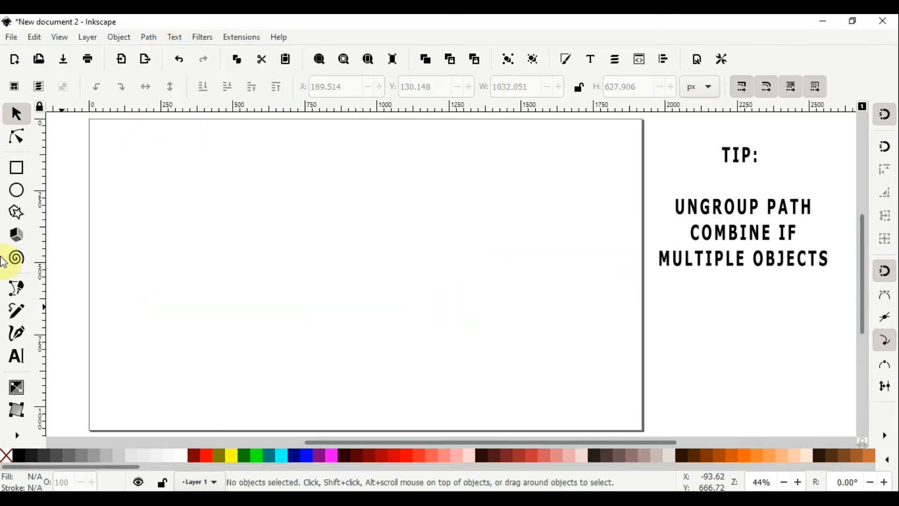
{"action": "left_click", "coordinate": [18, 212]}
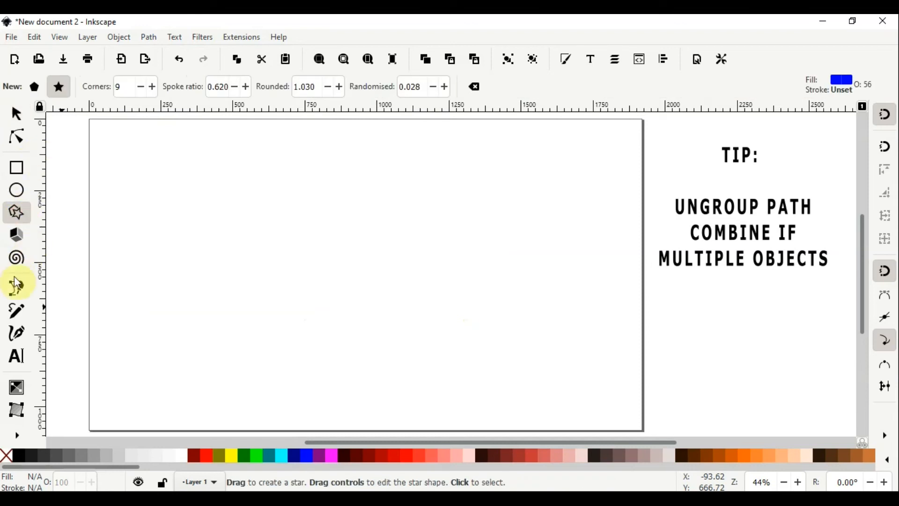
{"action": "left_click", "coordinate": [18, 169]}
{"action": "mouse_move", "coordinate": [196, 166]}
{"action": "left_mouse_down"}
{"action": "mouse_move", "coordinate": [450, 260]}
{"action": "mouse_move", "coordinate": [455, 271]}
{"action": "left_mouse_up"}
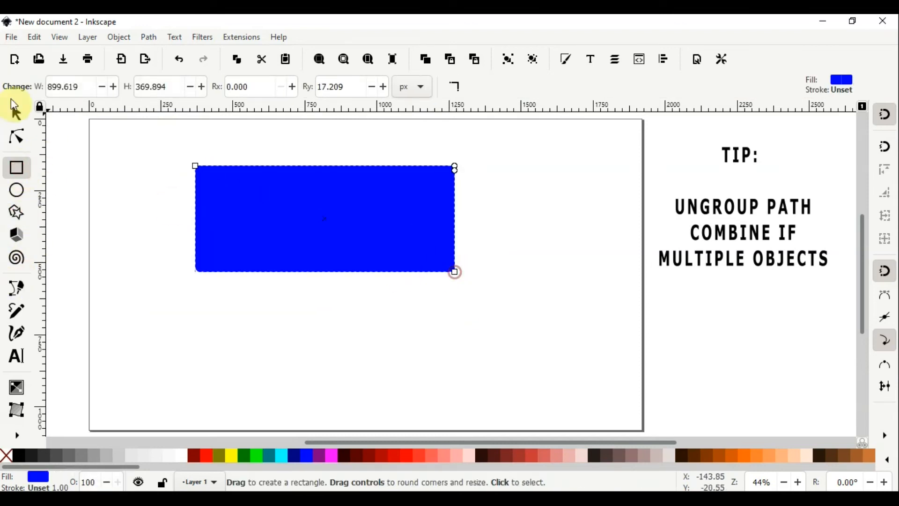
{"action": "left_click", "coordinate": [23, 114]}
{"action": "left_click_drag", "start_coordinate": [375, 206], "coordinate": [364, 186]}
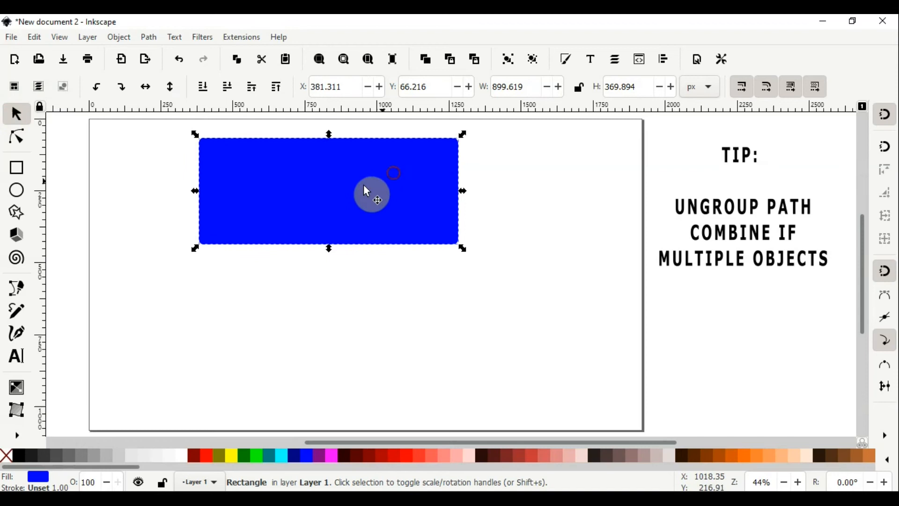
- Draw a red nine-cornered star below the blue rectangle and convert it to a regular polygon about 449 × 454 px
{"action": "left_click", "coordinate": [16, 213]}
{"action": "left_click_drag", "start_coordinate": [239, 321], "coordinate": [287, 351]}
{"action": "left_click", "coordinate": [414, 459]}
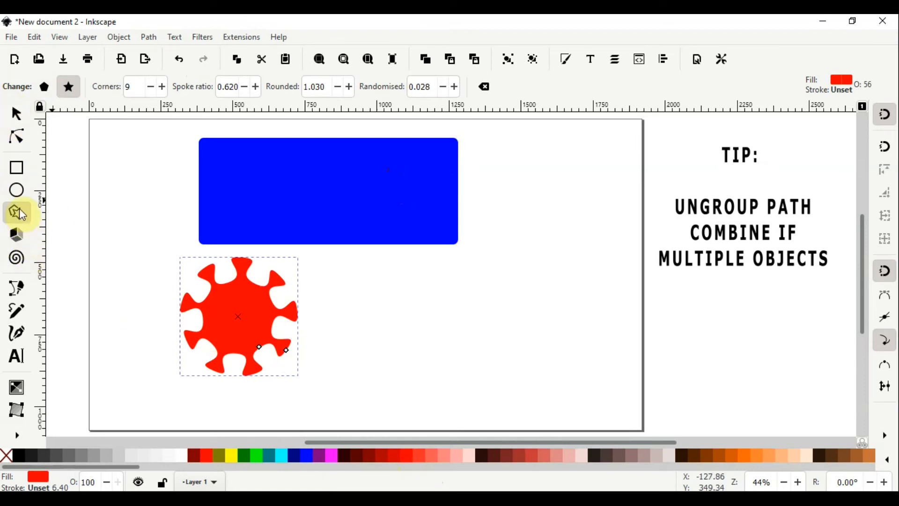
{"action": "left_click", "coordinate": [45, 87]}
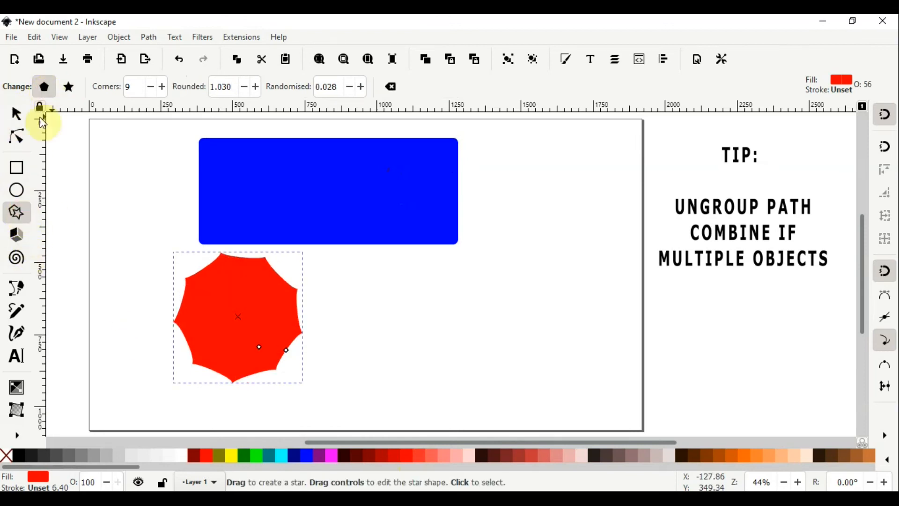
{"action": "left_click", "coordinate": [71, 209]}
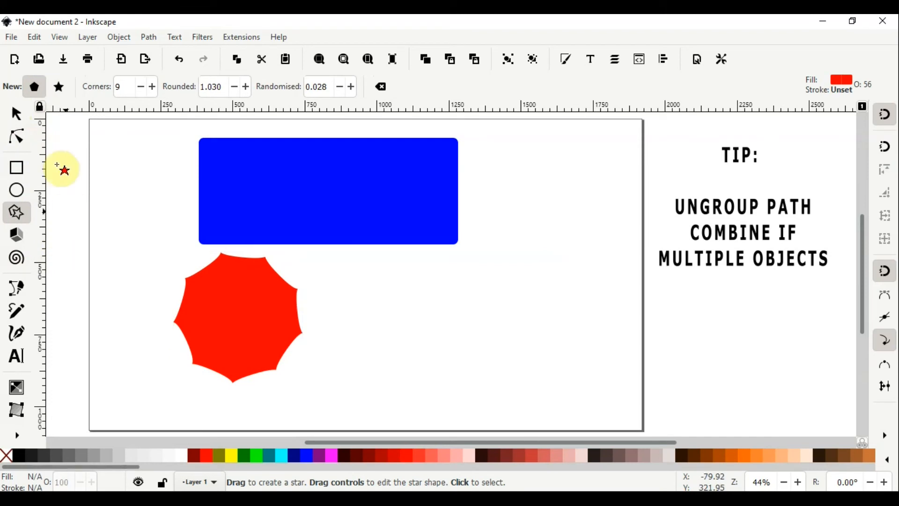
{"action": "left_click", "coordinate": [18, 115]}
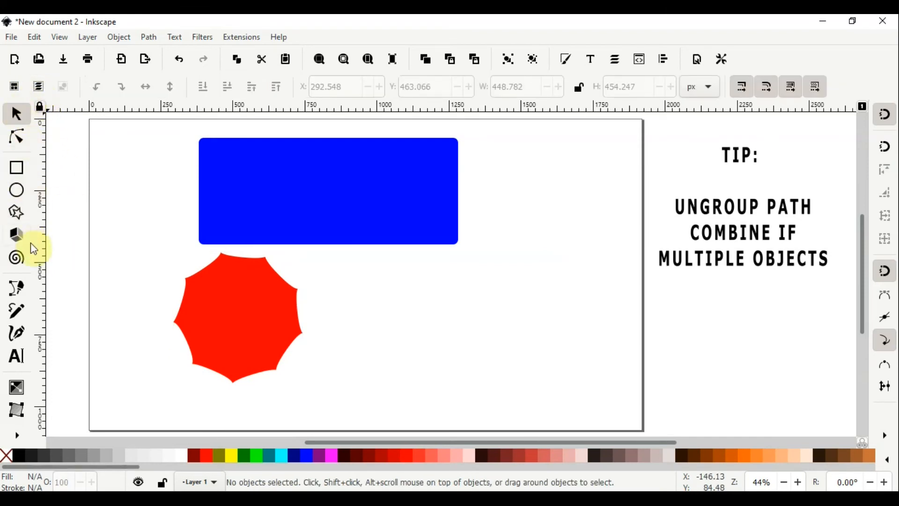
- Draw a nine-cornered star about 395 × 398 px overlapping the red polygon's right side and fill it with navy blue
{"action": "left_click", "coordinate": [17, 213]}
{"action": "left_click", "coordinate": [62, 94]}
{"action": "left_click_drag", "start_coordinate": [367, 305], "coordinate": [323, 332]}
{"action": "left_click", "coordinate": [17, 114]}
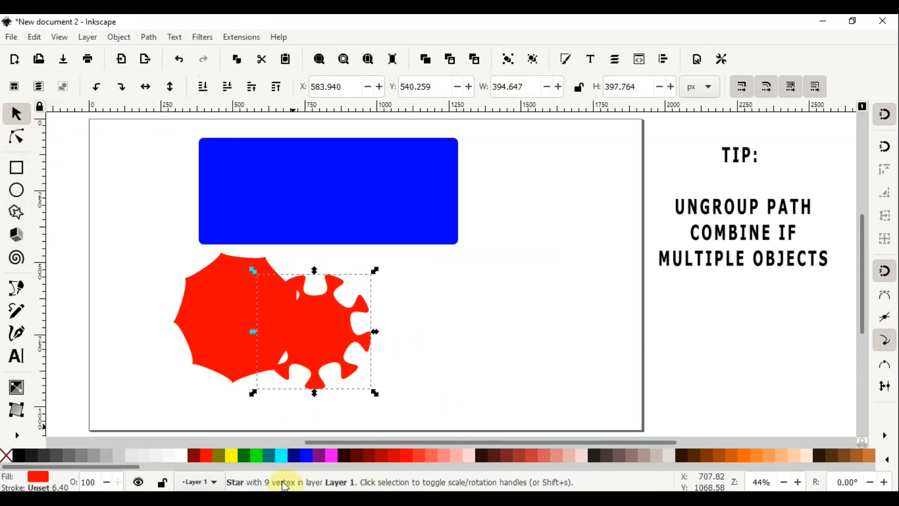
{"action": "left_click", "coordinate": [298, 454]}
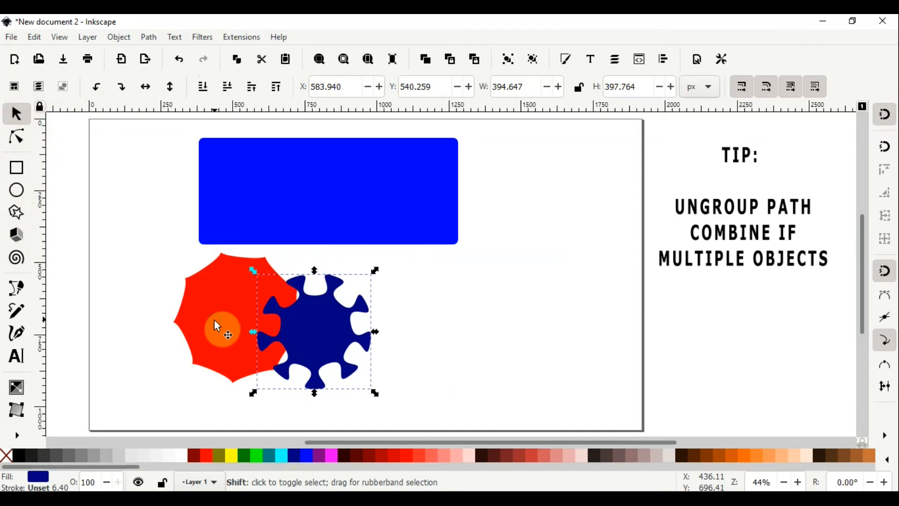
- Group the red polygon with the navy star and move the group over the blue rectangle
{"action": "left_click", "coordinate": [216, 319], "text": "shift"}
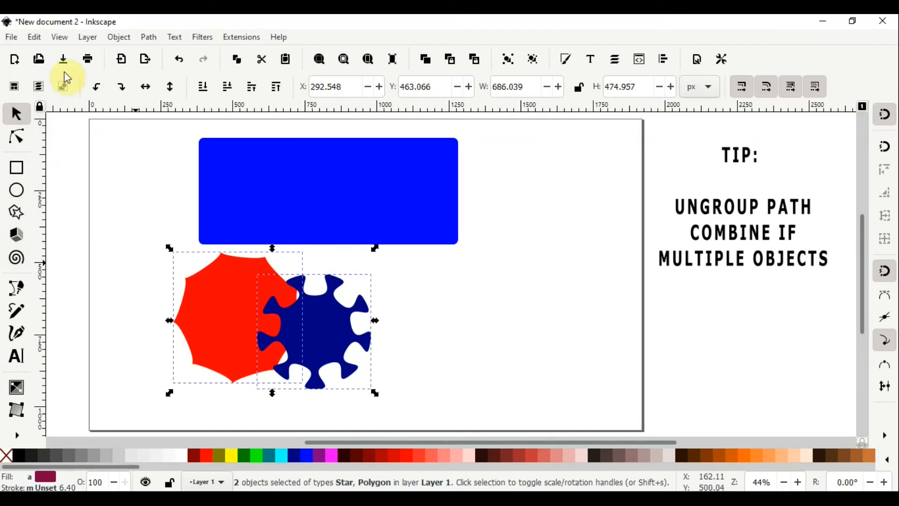
{"action": "left_click", "coordinate": [119, 38]}
{"action": "left_click", "coordinate": [125, 133]}
{"action": "left_click", "coordinate": [471, 322]}
{"action": "left_click_drag", "start_coordinate": [284, 317], "coordinate": [342, 213]}
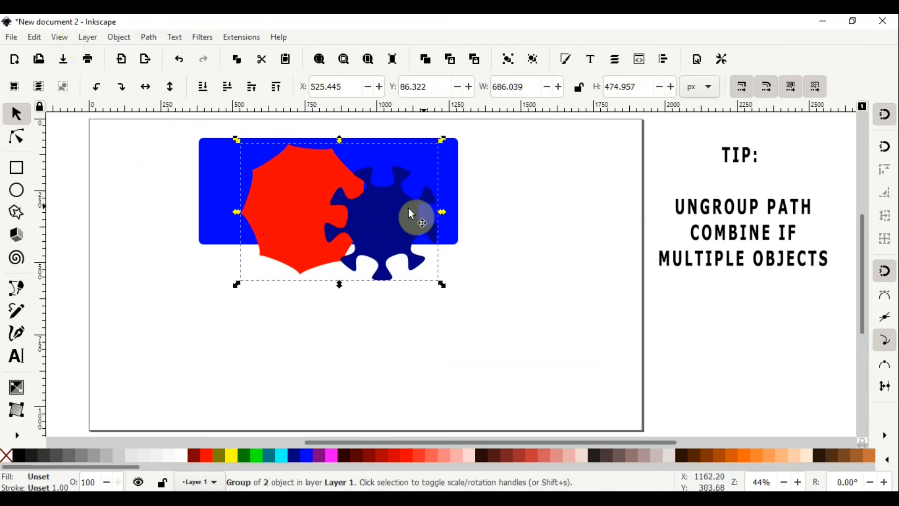
- Try to apply Intersection to the grouped shapes and the blue rectangle
{"action": "left_click", "coordinate": [220, 202], "text": "shift"}
{"action": "left_click", "coordinate": [149, 38]}
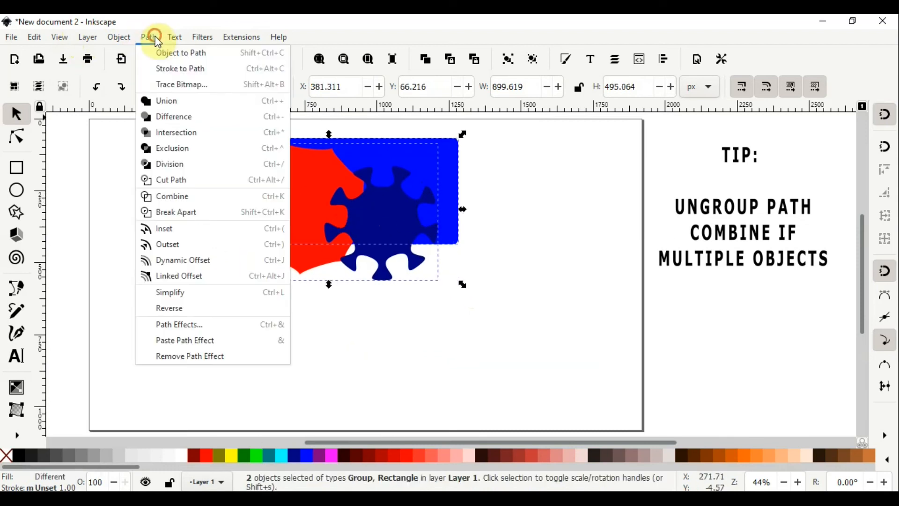
{"action": "left_click", "coordinate": [178, 131]}
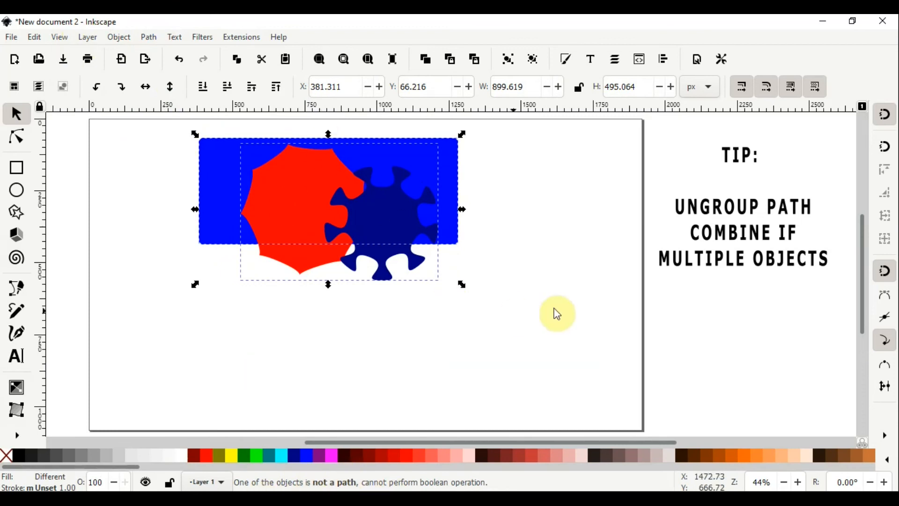
- Move the group back below the blue rectangle and ungroup the polygon and star
{"action": "left_click", "coordinate": [490, 310]}
{"action": "left_click_drag", "start_coordinate": [327, 192], "coordinate": [275, 316]}
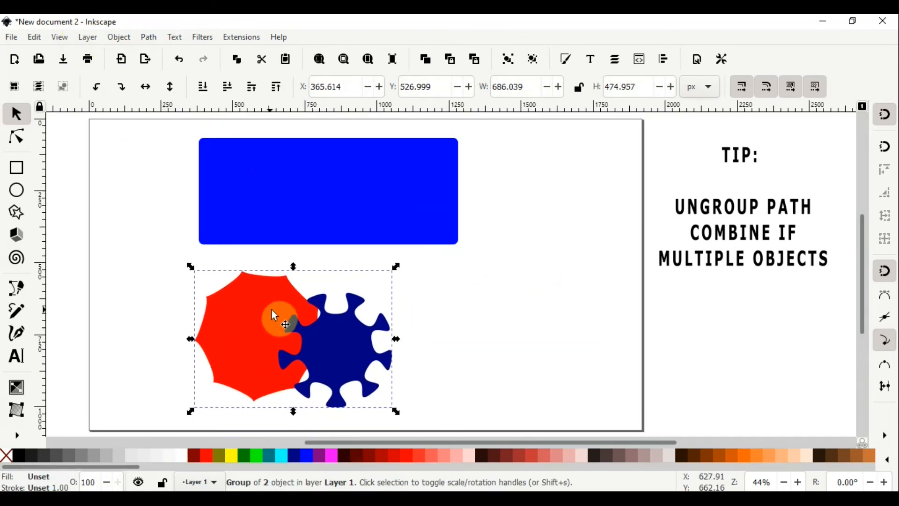
{"action": "left_click", "coordinate": [128, 36]}
{"action": "left_click", "coordinate": [151, 147]}
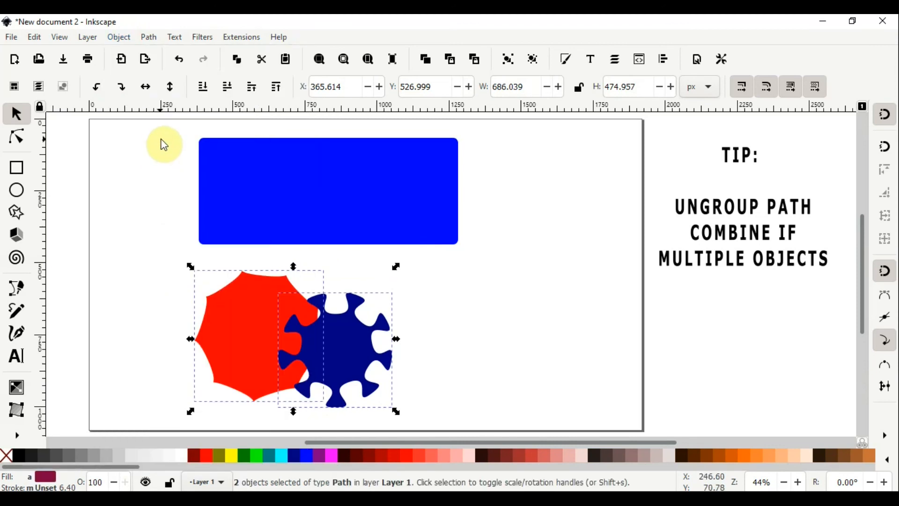
- Combine the red polygon and the navy star into a single path
{"action": "left_click", "coordinate": [148, 37]}
{"action": "left_click", "coordinate": [162, 50]}
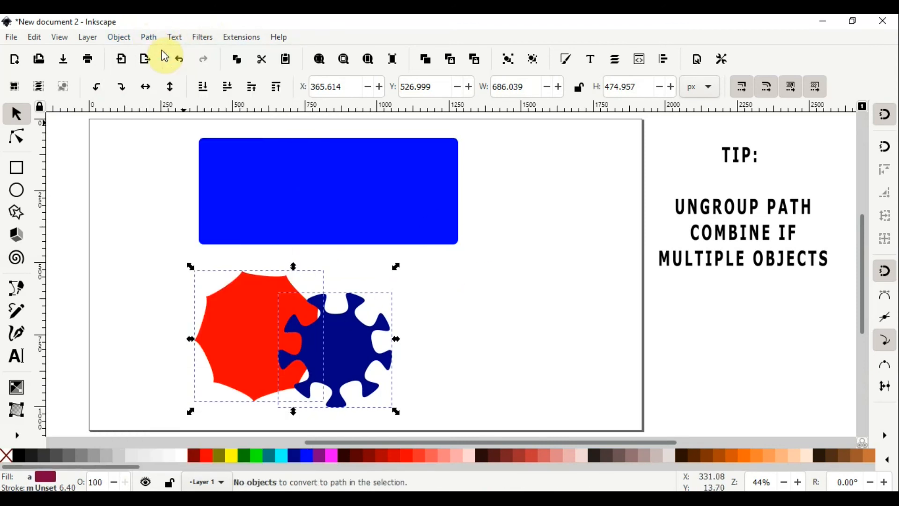
{"action": "left_click", "coordinate": [155, 40]}
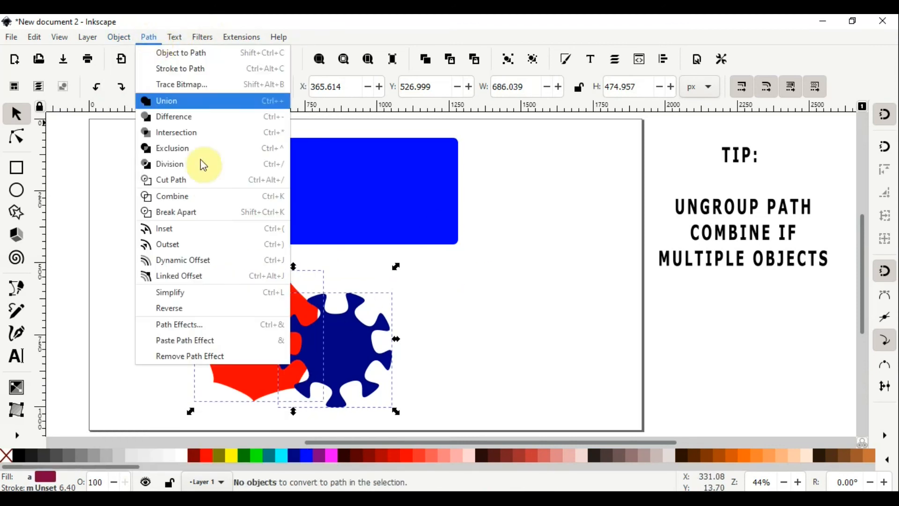
{"action": "left_click", "coordinate": [184, 197]}
- Place the combined path over the blue rectangle with a red fill, and cut it out of the rectangle using Difference
{"action": "left_click_drag", "start_coordinate": [269, 351], "coordinate": [308, 213]}
{"action": "left_click", "coordinate": [402, 454]}
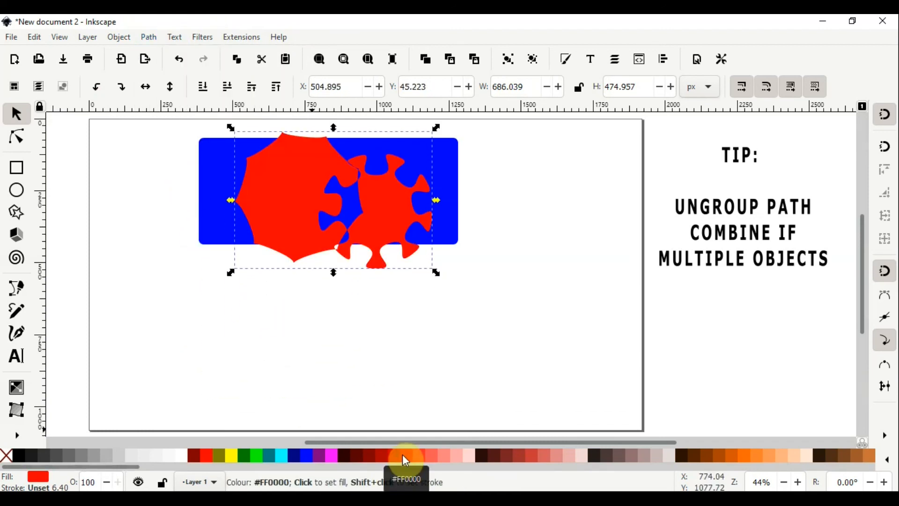
{"action": "left_click", "coordinate": [219, 191], "text": "shift"}
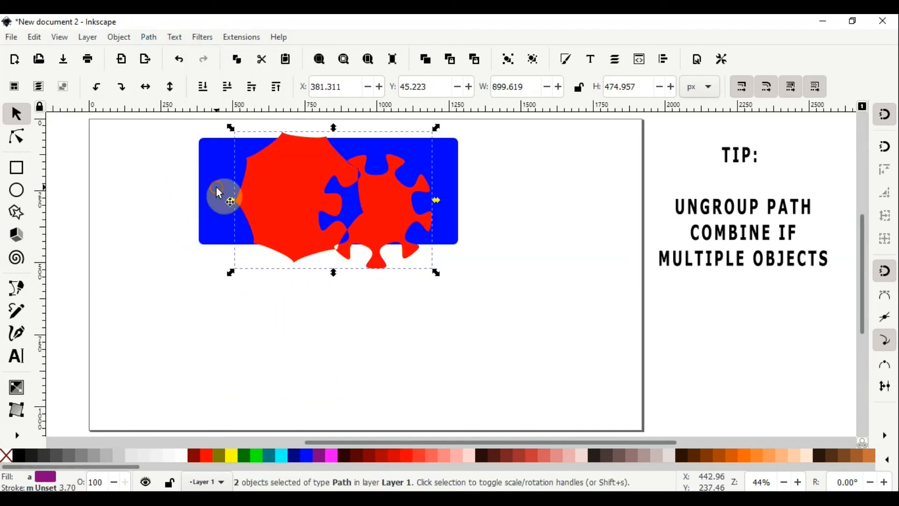
{"action": "left_click", "coordinate": [147, 38]}
{"action": "left_click", "coordinate": [187, 116]}
- Enlarge the cut-out blue path to about 1300 × 658 px and move it toward the page's upper left
{"action": "left_click_drag", "start_coordinate": [234, 175], "coordinate": [236, 241]}
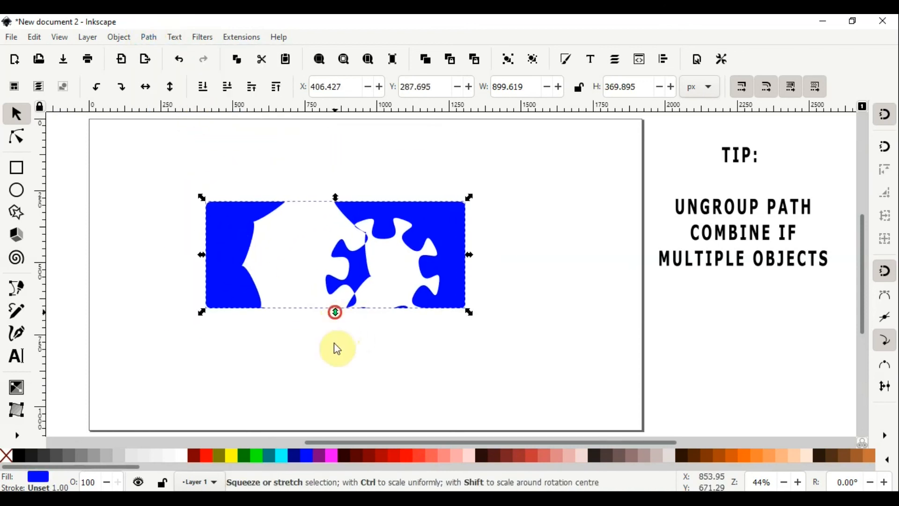
{"action": "left_click_drag", "start_coordinate": [335, 312], "coordinate": [336, 397]}
{"action": "left_click_drag", "start_coordinate": [470, 300], "coordinate": [588, 301]}
{"action": "left_click", "coordinate": [352, 259]}
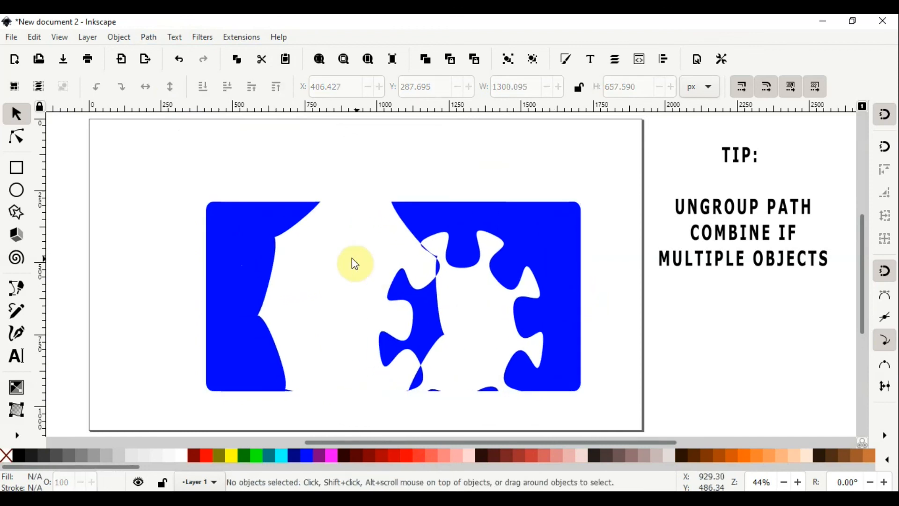
{"action": "left_click_drag", "start_coordinate": [257, 245], "coordinate": [209, 196]}
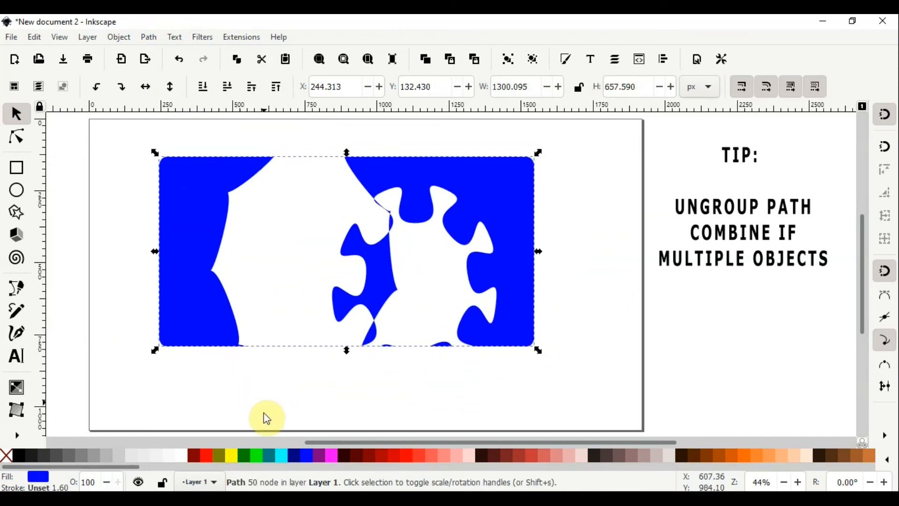
- Draw a rectangle about 1585 × 598 px across the blue cut-out path and fill it with lime green
{"action": "left_click", "coordinate": [32, 170]}
{"action": "left_click_drag", "start_coordinate": [134, 144], "coordinate": [591, 316]}
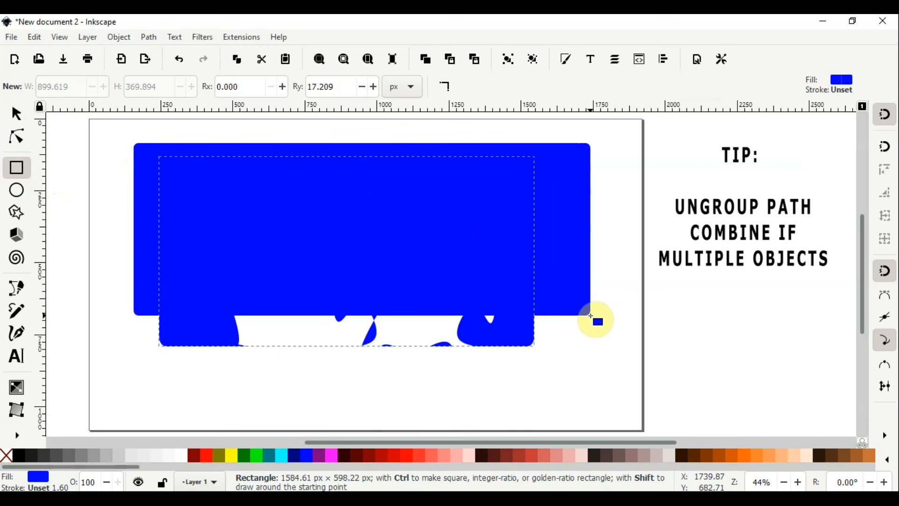
{"action": "left_click", "coordinate": [255, 456]}
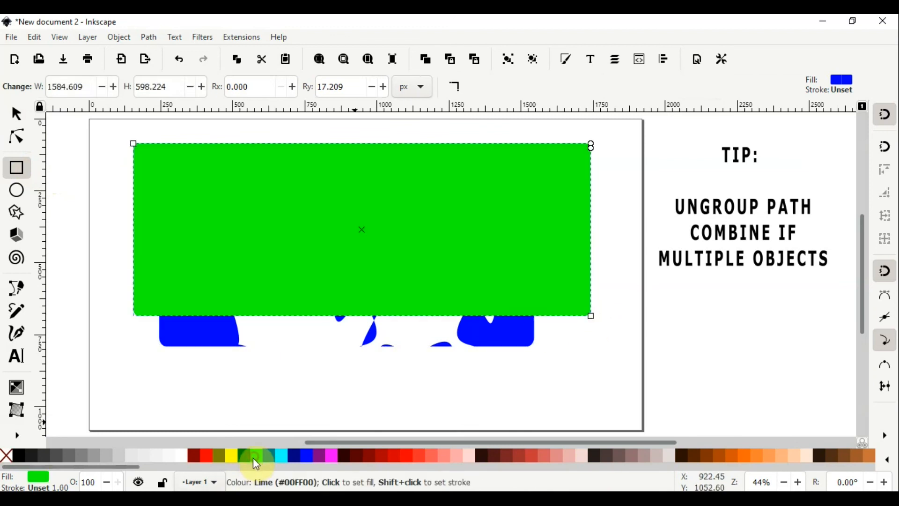
- Shrink the green rectangle to about 902 × 500 px, move it lower, and send it behind the blue cut-out path
{"action": "left_click", "coordinate": [7, 114]}
{"action": "left_click_drag", "start_coordinate": [596, 145], "coordinate": [401, 170]}
{"action": "left_click_drag", "start_coordinate": [309, 244], "coordinate": [320, 298]}
{"action": "left_click", "coordinate": [203, 87]}
{"action": "left_click", "coordinate": [744, 239]}
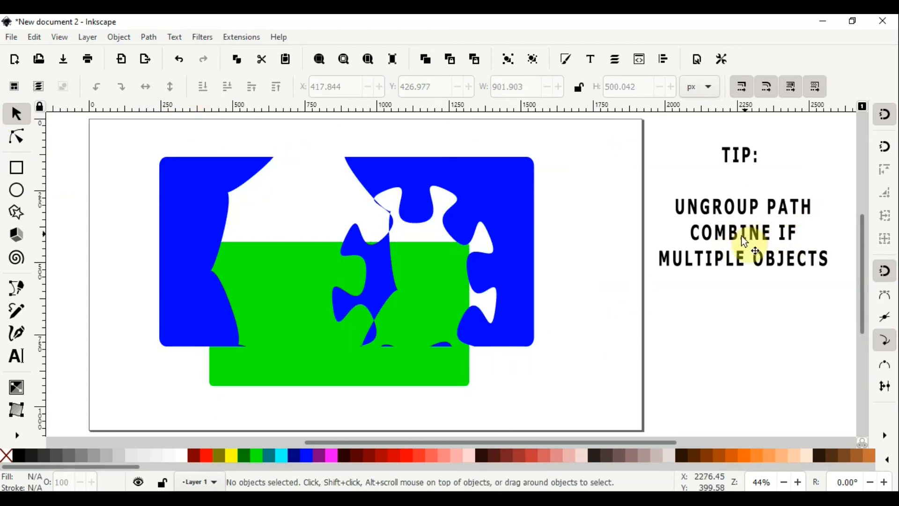